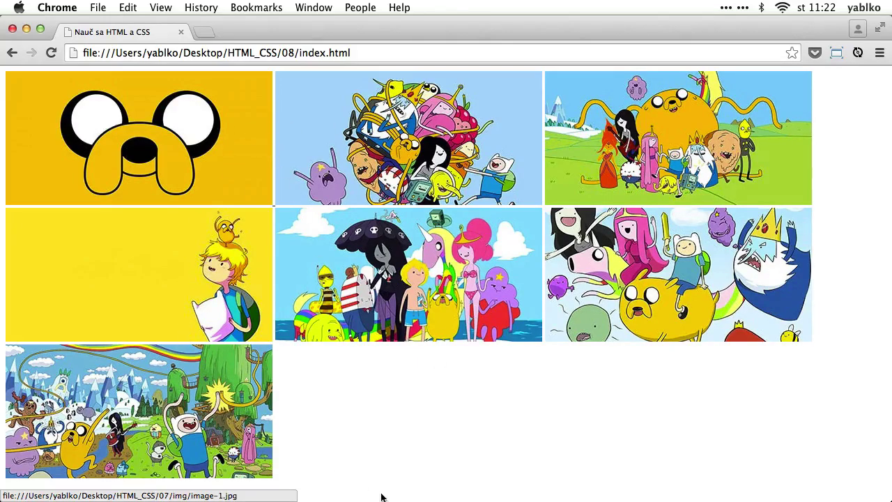
Switch to Photoshop and examine the individual pixels around the guitar player in image-7.jpg at high magnification.
key(super+Tab)
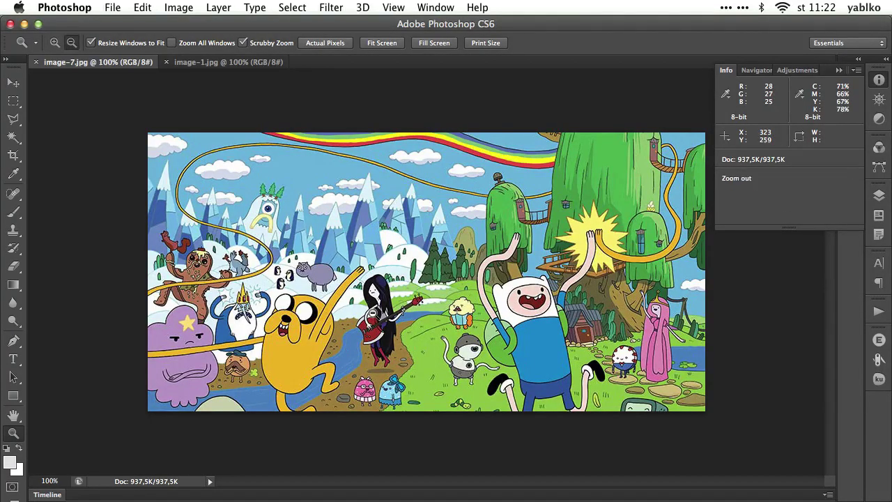
drag(371, 306, 428, 206)
scroll(428, 207, right, 5)
scroll(428, 206, down, 2)
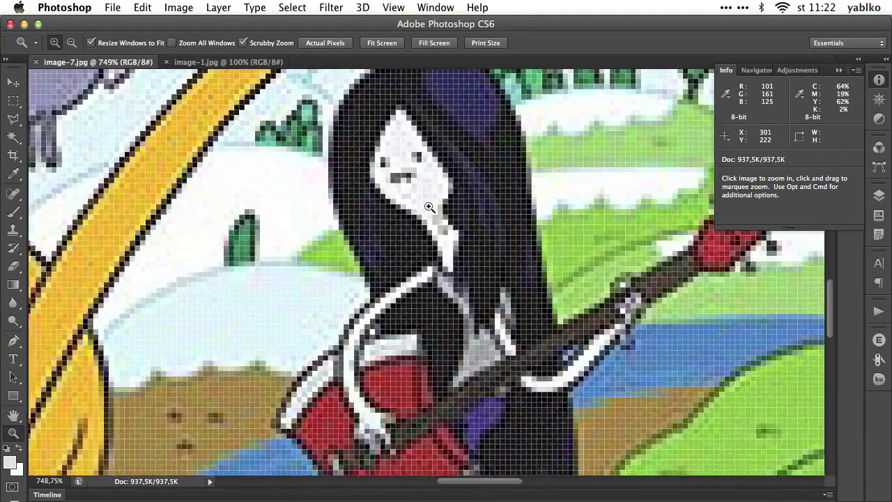
scroll(412, 165, right, 2)
scroll(409, 202, right, 5)
scroll(408, 202, up, 3)
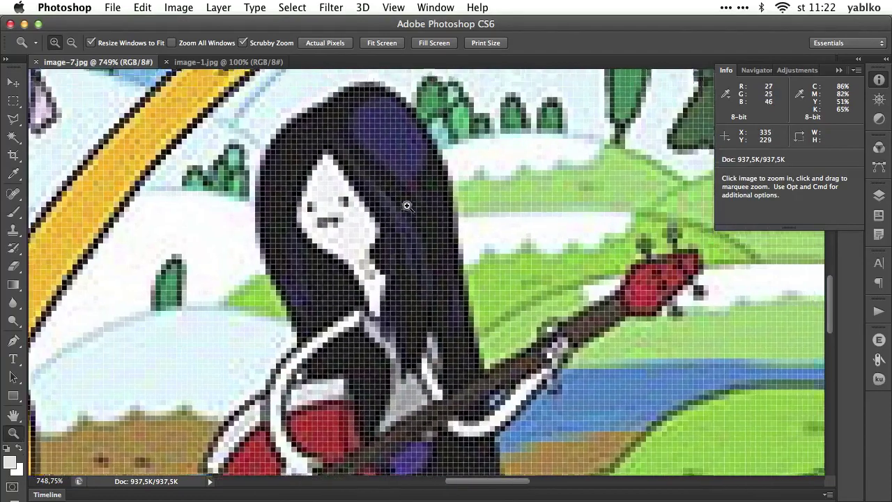
scroll(409, 202, left, 2)
scroll(409, 202, down, 2)
key(alt)
scroll(408, 207, up, 4)
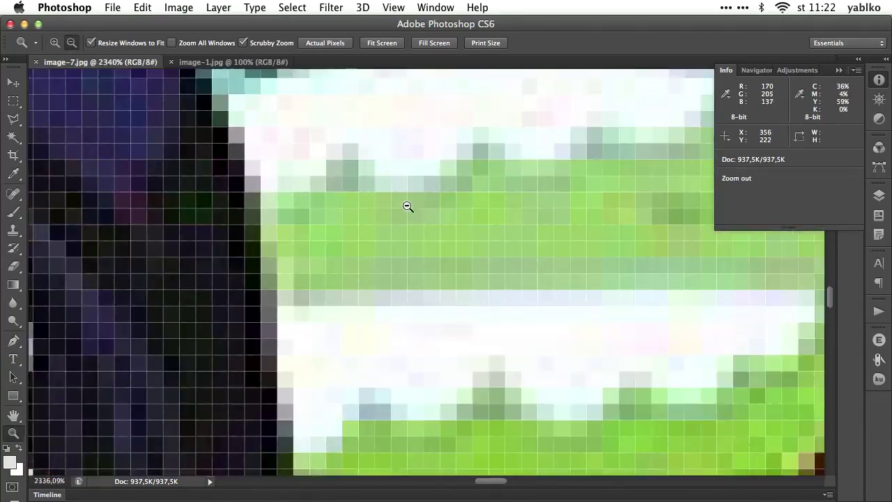
scroll(408, 206, down, 4)
scroll(401, 206, up, 3)
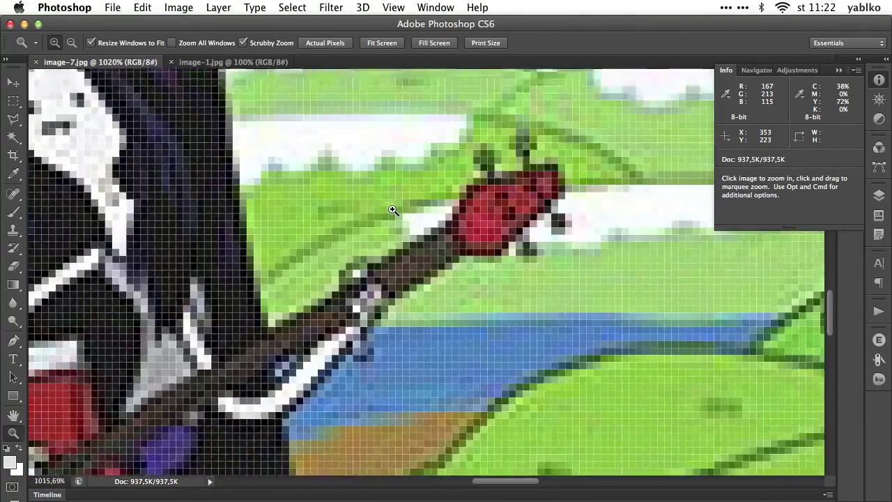
key(alt)
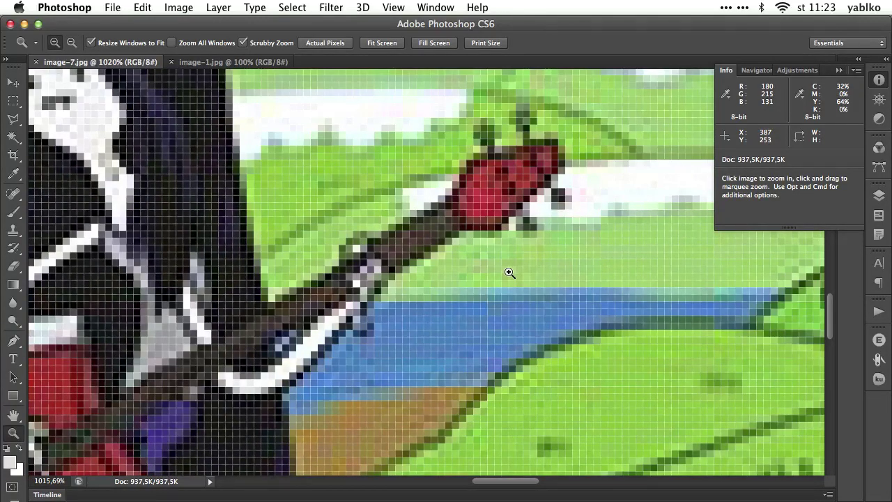
View the rest of image-7.jpg at different magnifications and return it to 100%.
scroll(510, 272, down, 5)
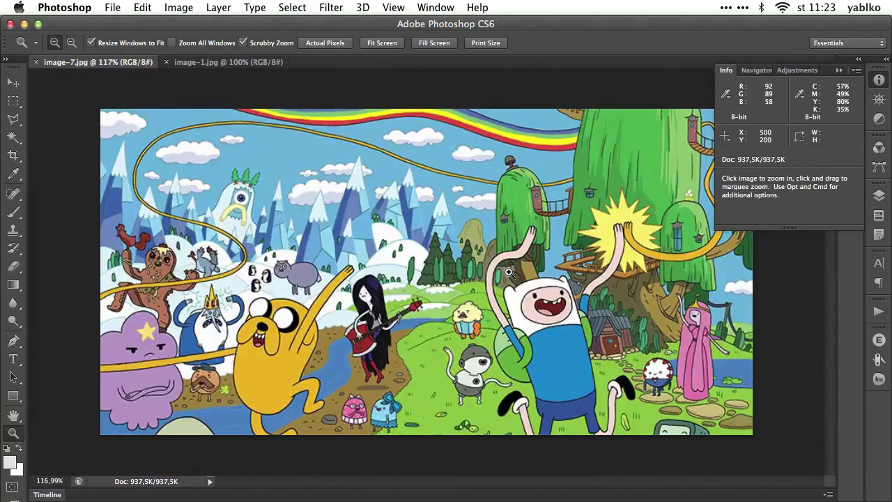
scroll(510, 273, down, 4)
scroll(509, 272, up, 6)
key(alt)
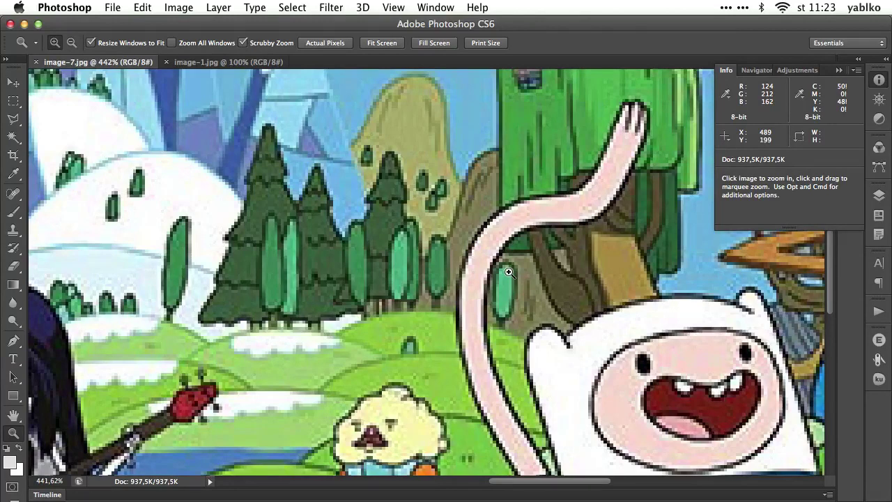
double_click(13, 432)
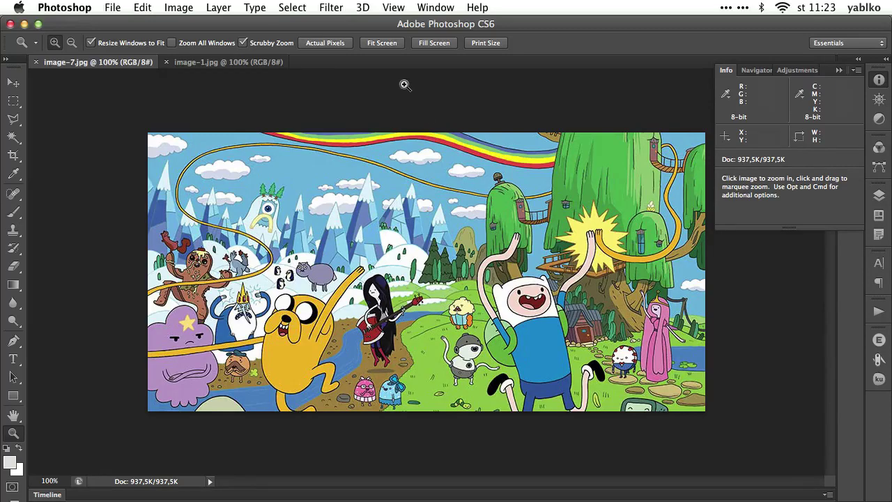
Check the PNG-24 web export preview of image-1.jpg and leave Save for Web without exporting.
click(195, 63)
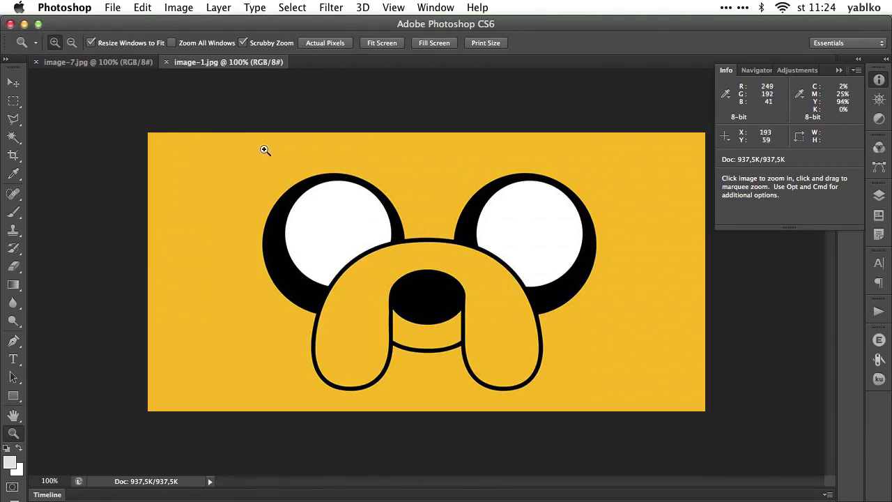
click(113, 7)
click(175, 196)
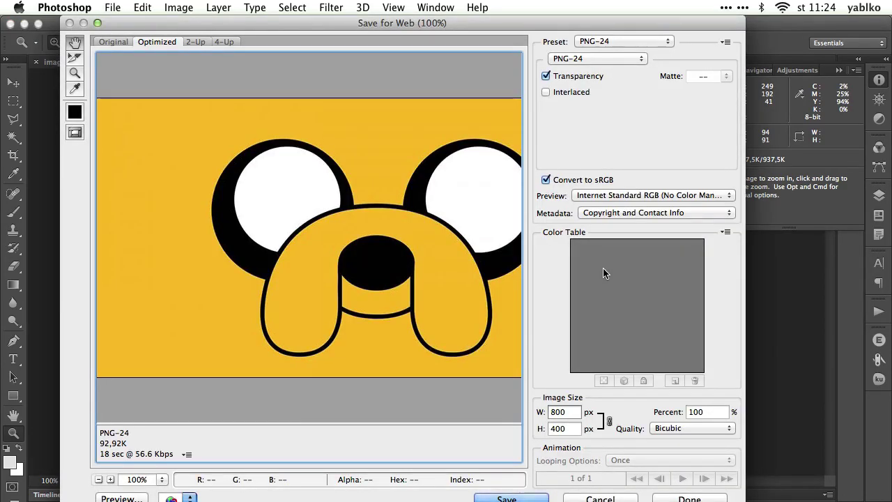
mouse_move(398, 279)
mouse_down()
mouse_move(239, 279)
mouse_move(399, 280)
mouse_up()
key(Escape)
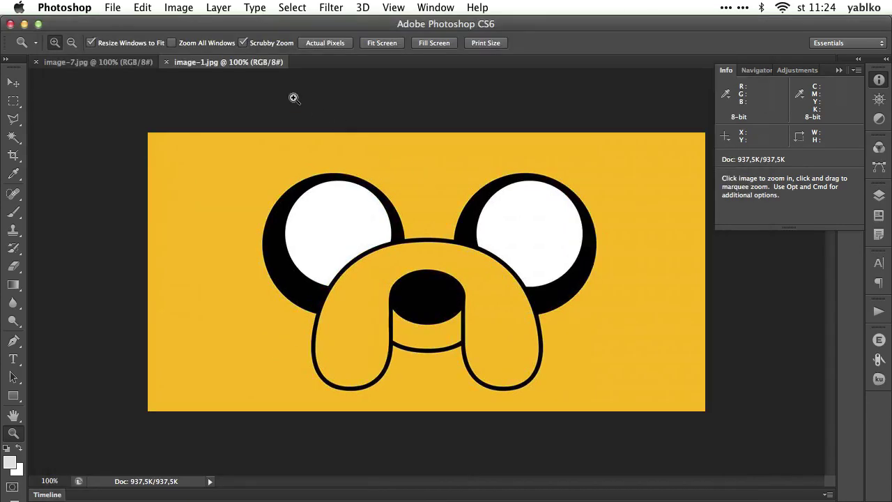
Open image-7.jpg in Save for Web, choose the JPEG format and set its quality to 0.
click(81, 63)
click(113, 7)
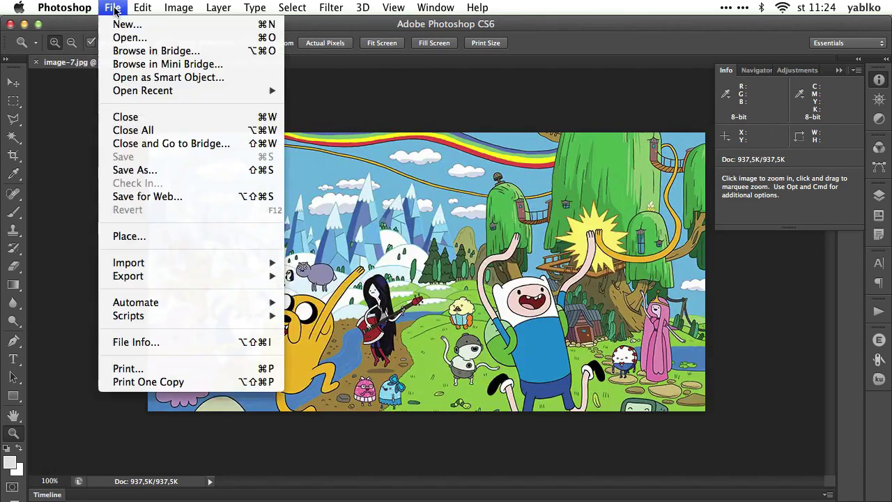
click(161, 196)
click(569, 56)
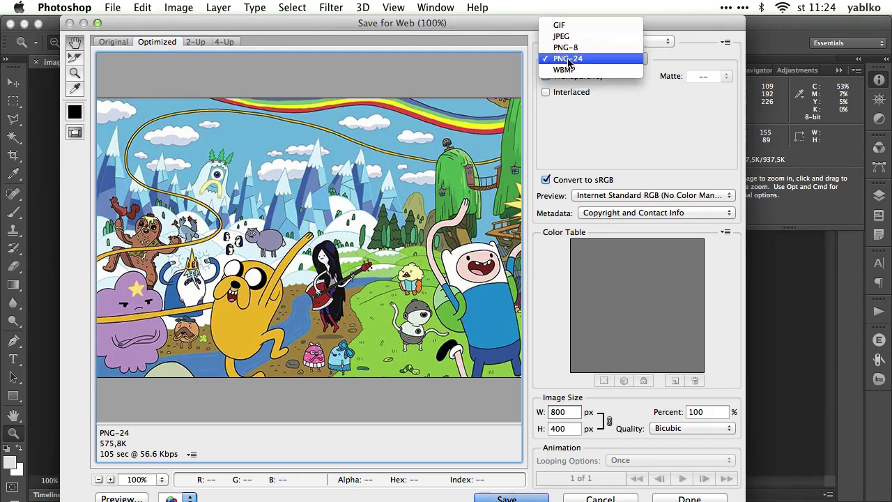
click(568, 38)
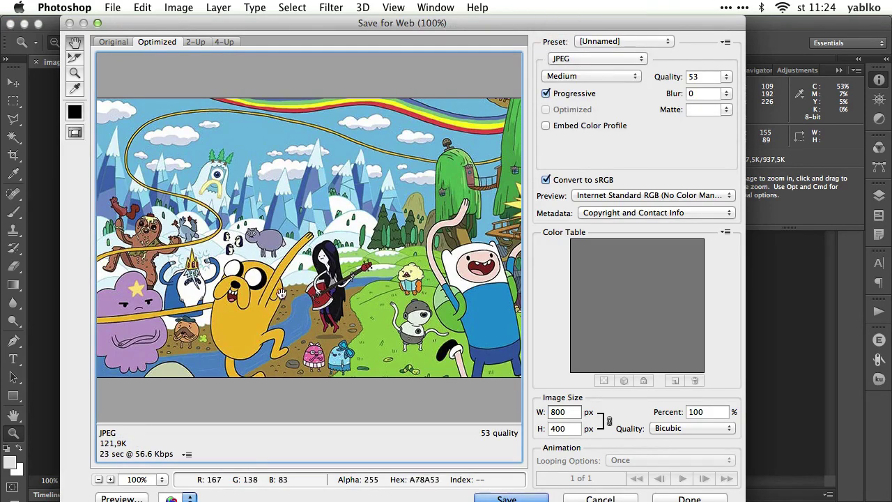
click(726, 77)
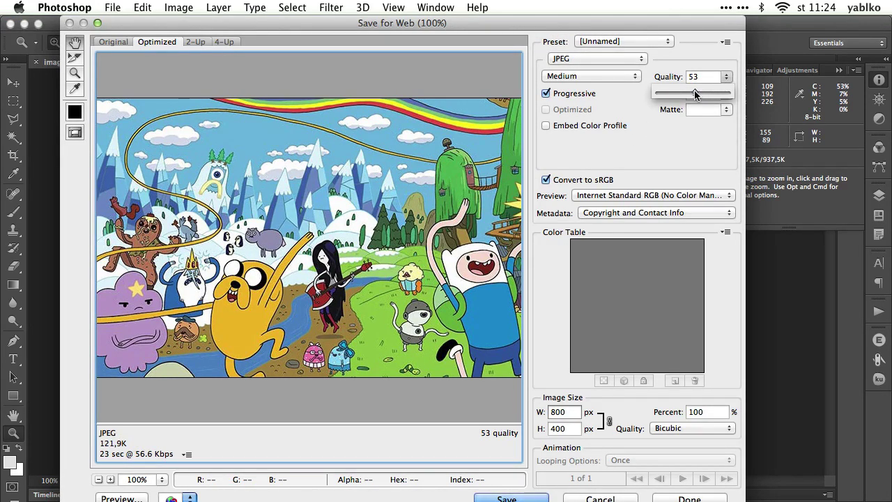
drag(695, 92, 579, 120)
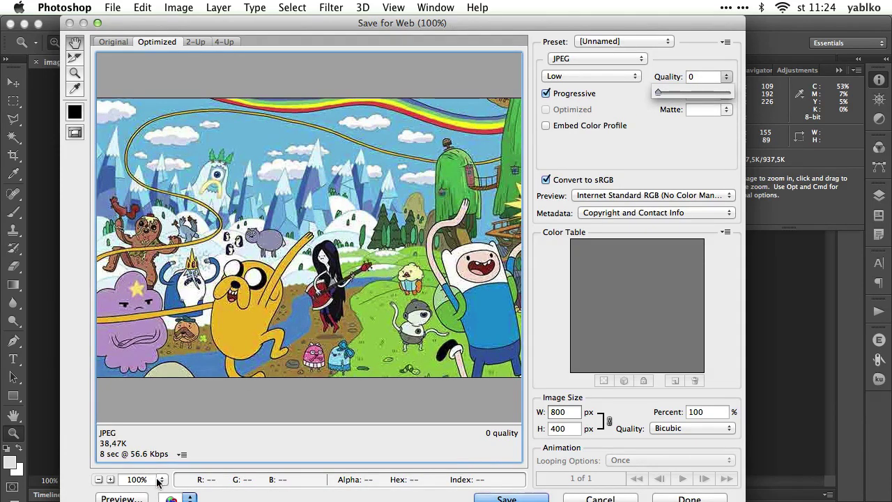
Examine the JPEG compression artifacts in different areas of the image-7.jpg preview at 400% magnification.
click(110, 479)
click(110, 480)
click(110, 479)
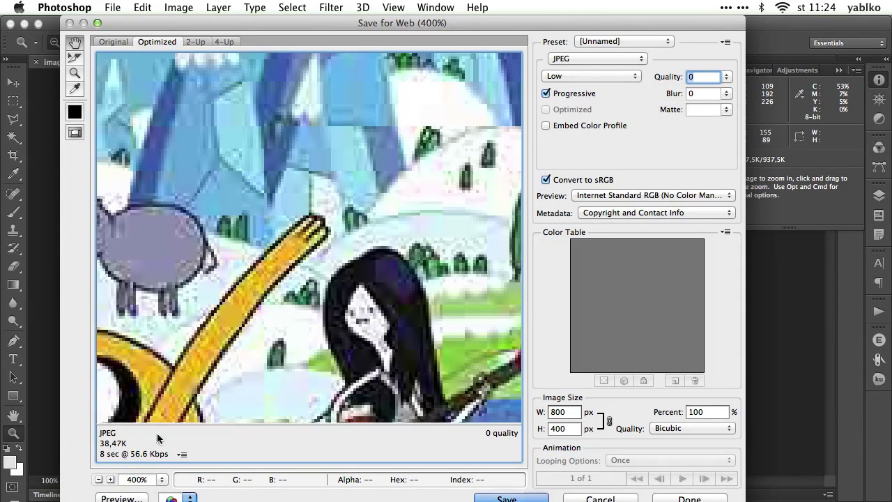
drag(279, 258, 190, 213)
drag(488, 327, 352, 281)
drag(508, 313, 244, 173)
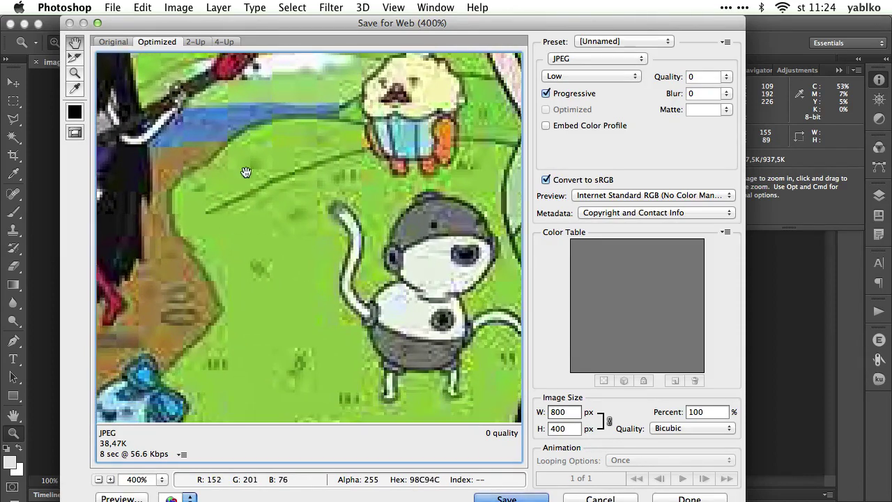
drag(424, 248, 274, 220)
drag(395, 215, 258, 332)
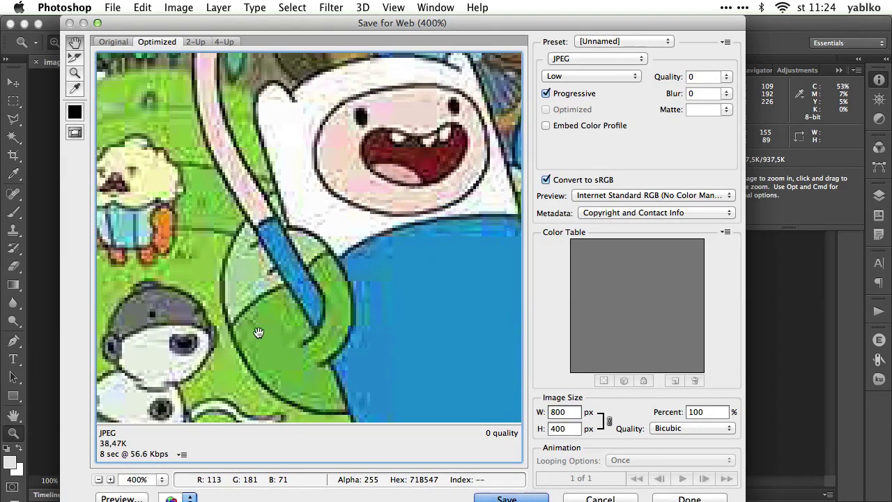
Return the export preview to 100% magnification and readjust the JPEG quality.
click(100, 479)
click(99, 479)
click(99, 480)
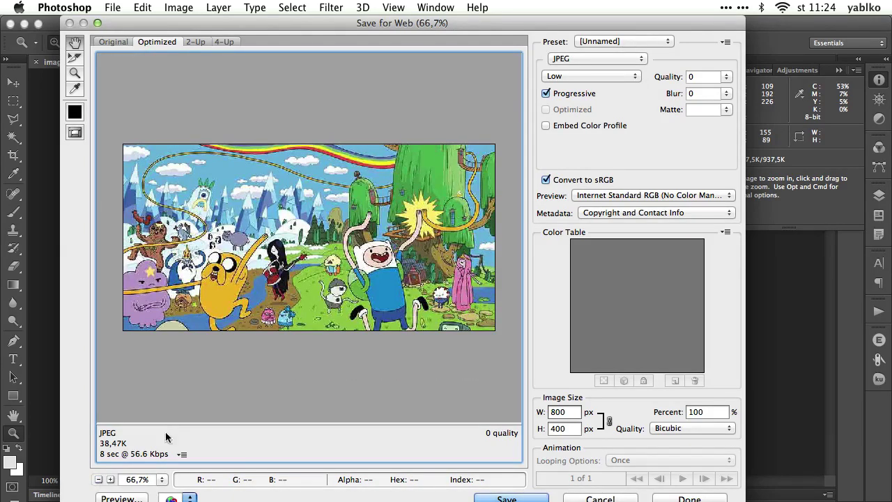
click(110, 479)
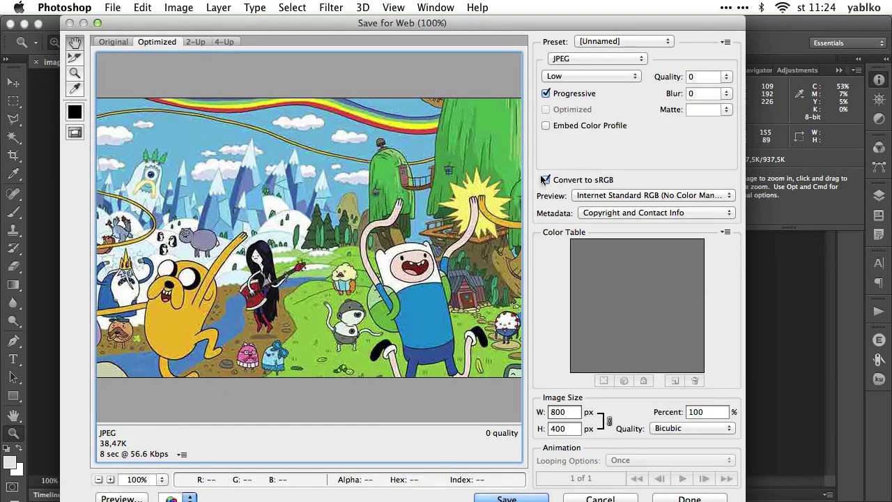
drag(724, 76, 695, 104)
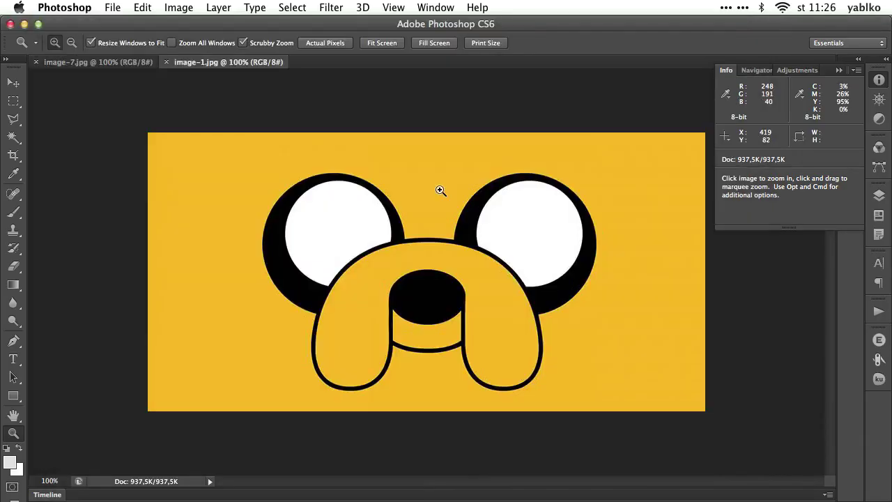
Open image-1.jpg in Save for Web and choose the PNG-8 format.
click(112, 7)
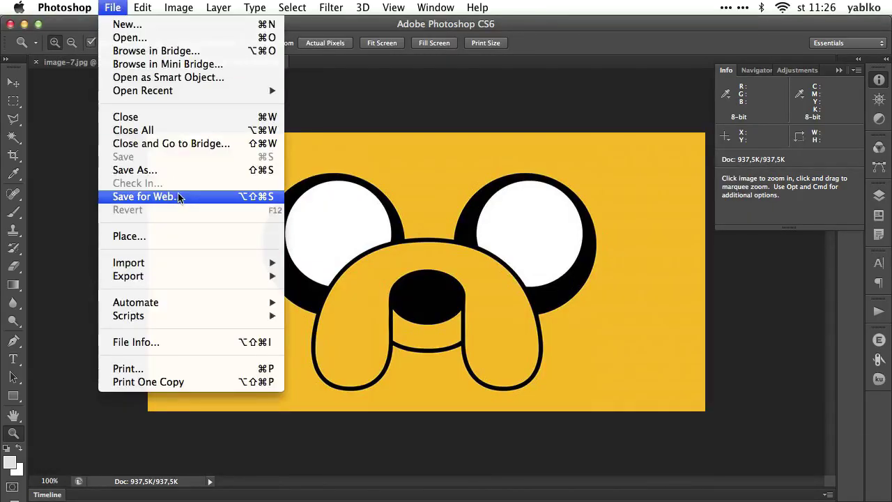
click(147, 197)
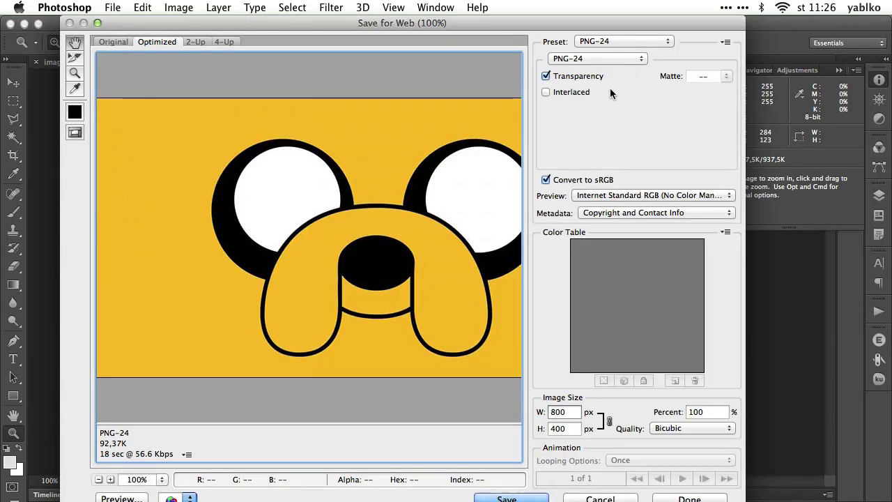
click(597, 58)
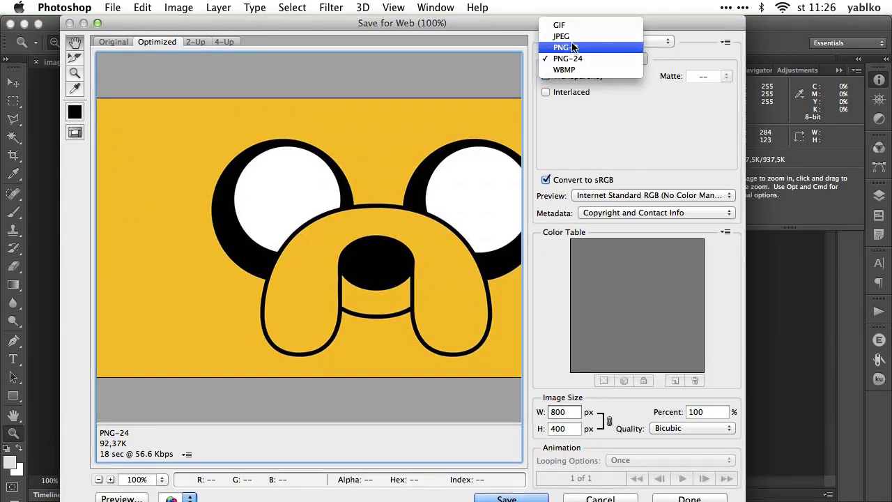
click(575, 47)
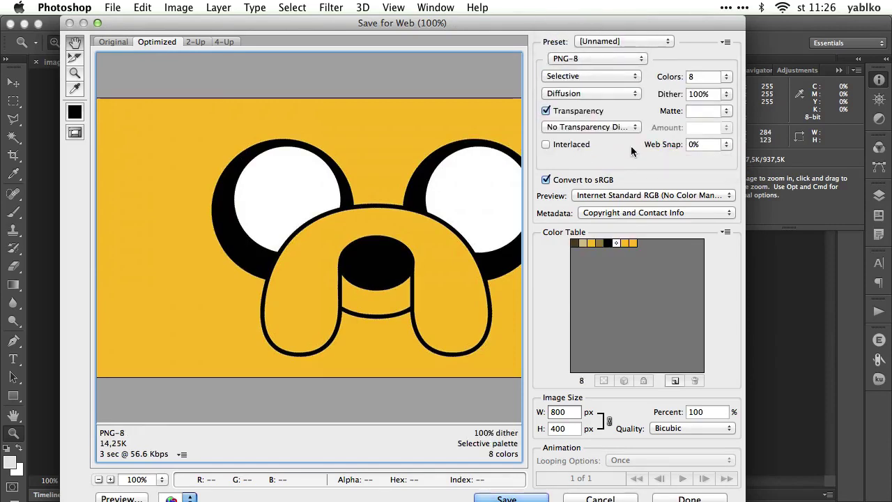
click(584, 60)
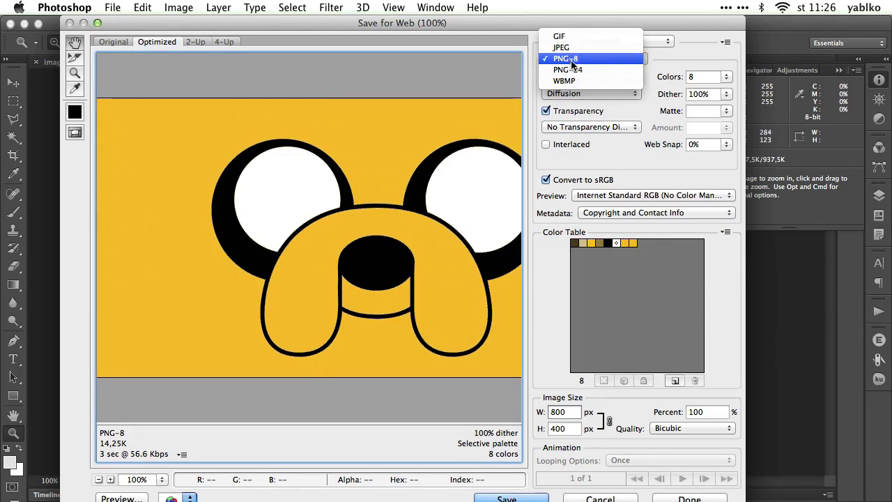
click(570, 58)
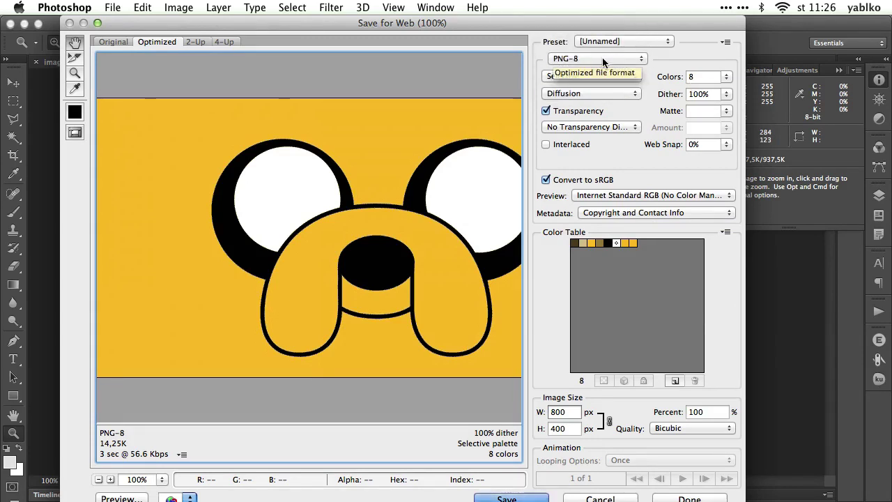
Try a 4-color PNG-8 palette for comparison, set the palette to 32 colors and inspect the preview.
click(727, 76)
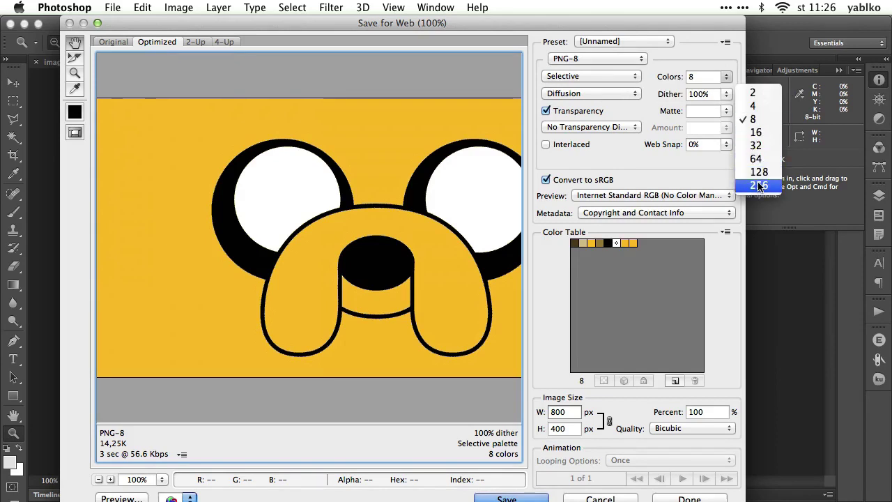
click(753, 106)
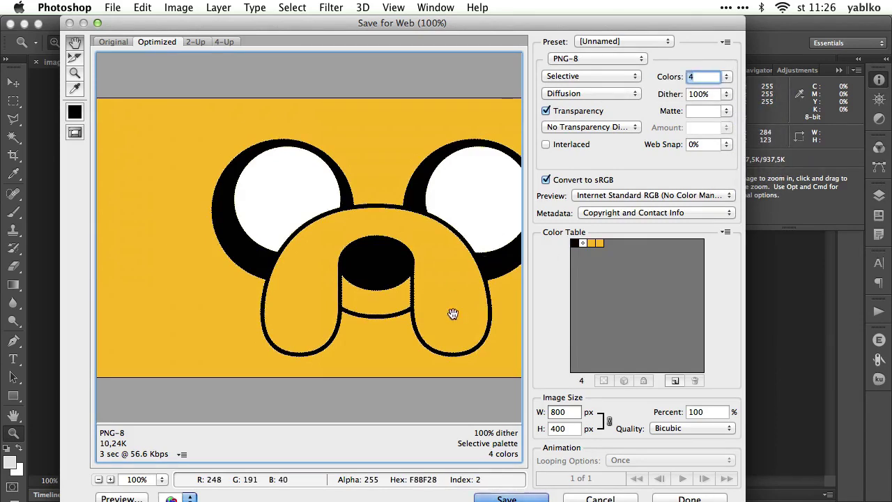
click(729, 81)
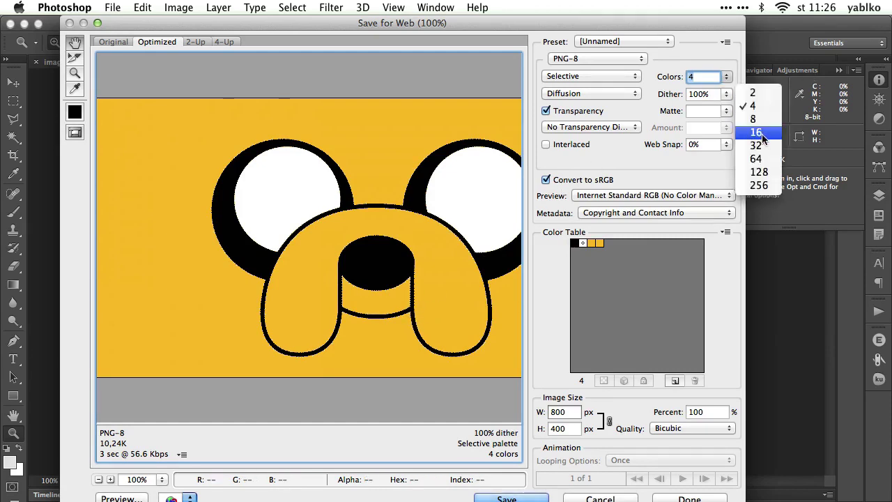
click(754, 145)
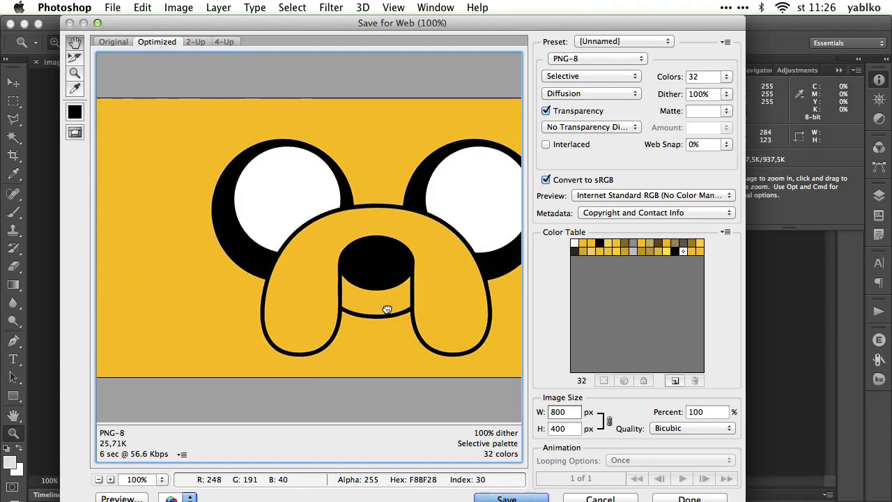
drag(387, 308, 246, 308)
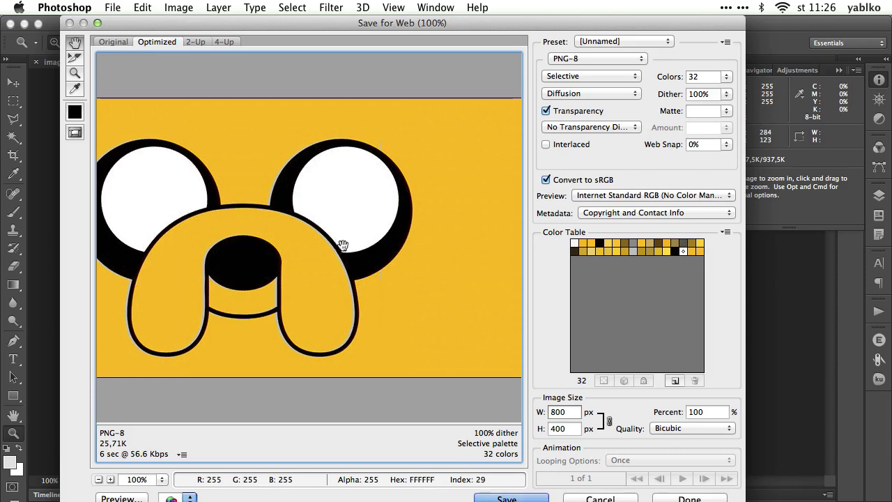
mouse_move(345, 247)
mouse_down()
mouse_move(360, 253)
mouse_move(342, 258)
mouse_up()
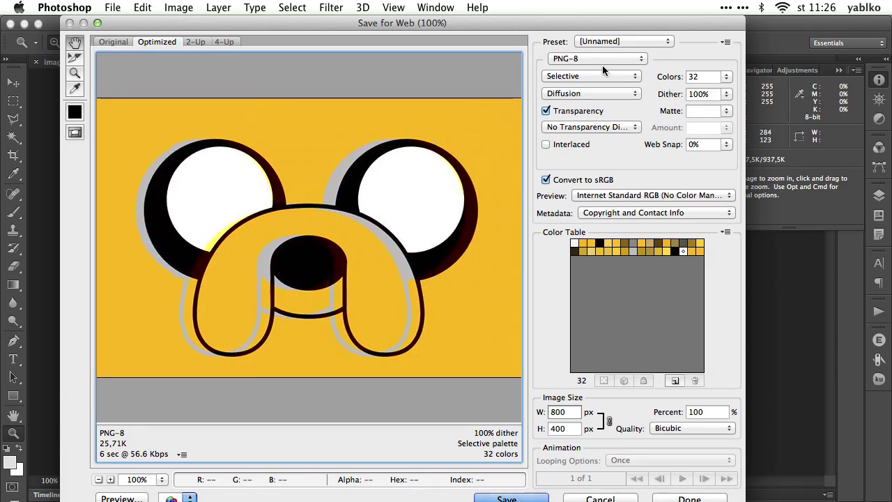
Inspect the 32-color PNG-8 preview, switch the export format to PNG-24 and check the new preview.
drag(400, 240, 420, 235)
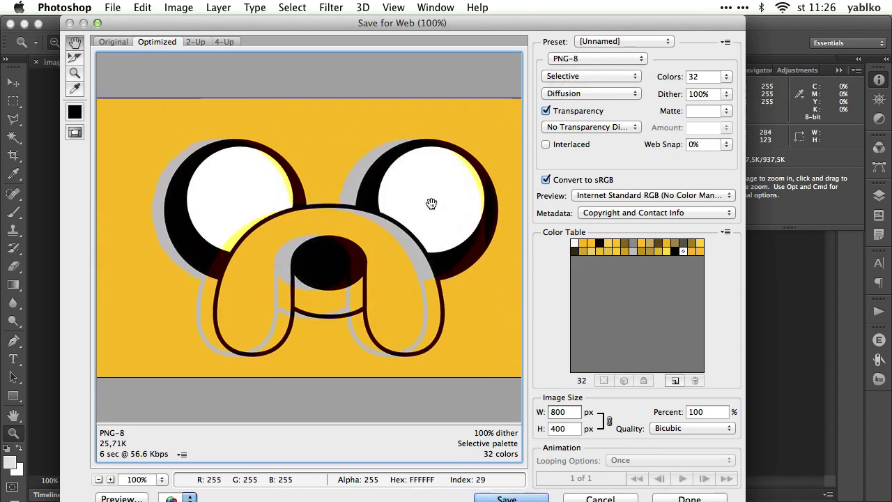
drag(432, 205, 417, 204)
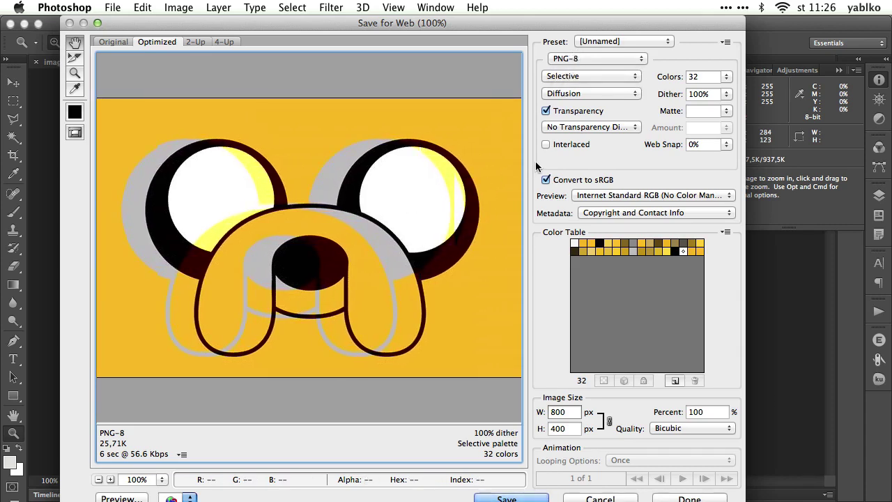
click(590, 59)
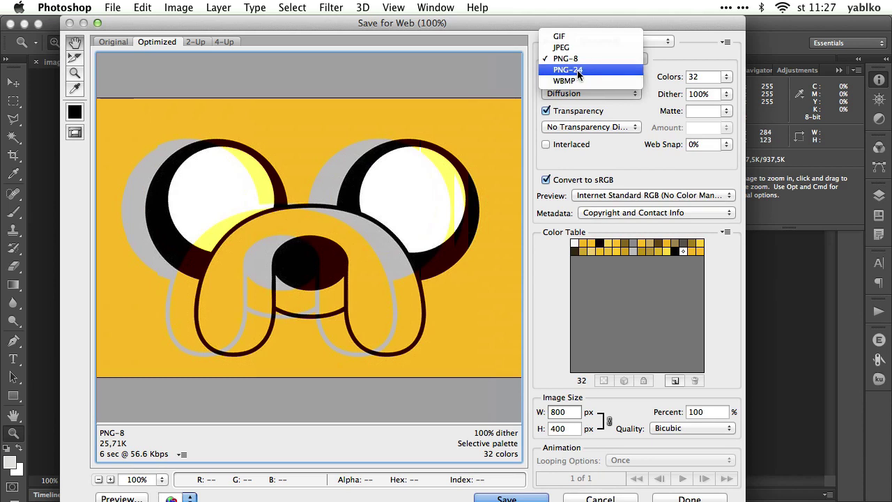
click(577, 72)
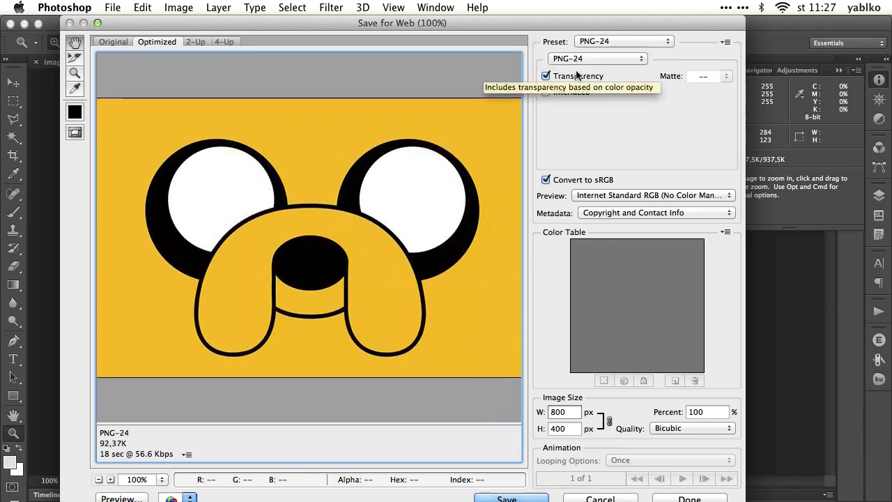
drag(404, 203, 416, 202)
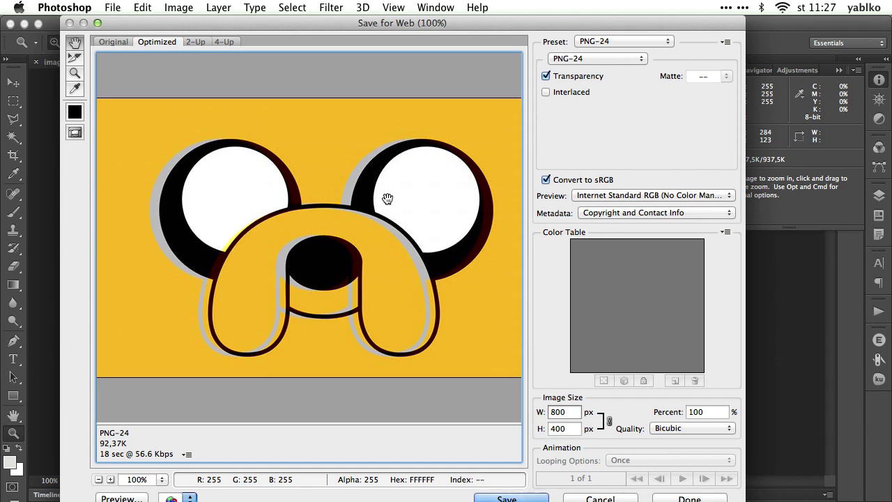
Save the PNG-24 export under the file name jake.
click(503, 497)
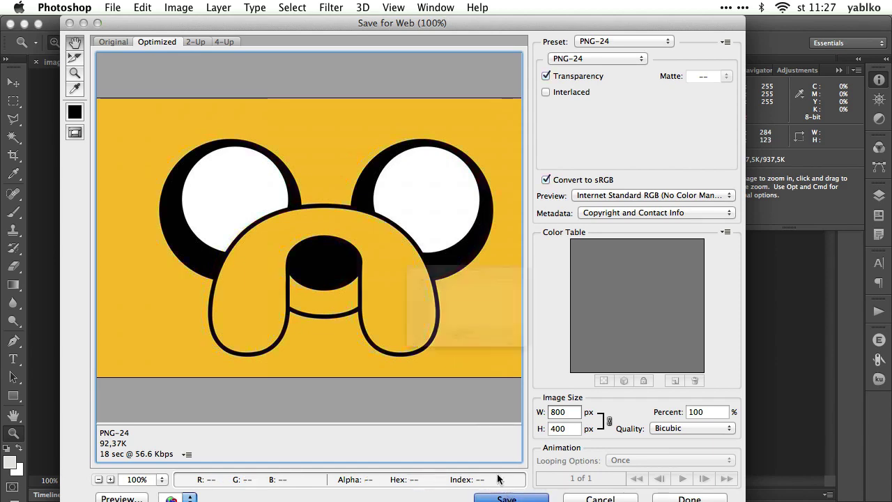
click(144, 240)
text(jake)
key(Return)
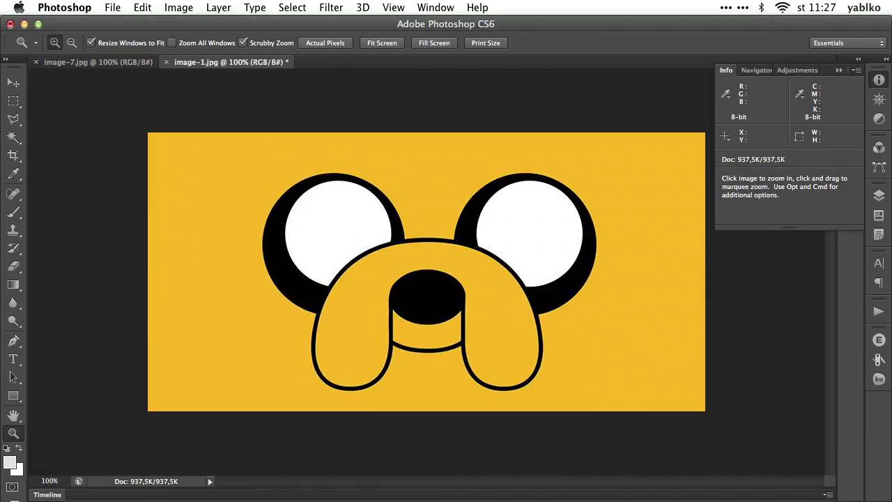
Switch to Chrome and open tinypng.com in a new tab.
key(super+Tab)
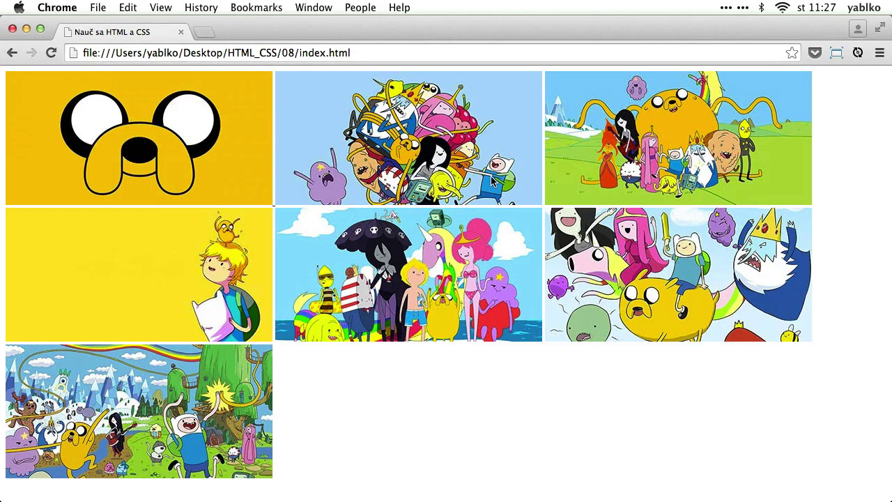
key(super+t)
text(inypn)
key(BackSpace)
key(BackSpace)
key(BackSpace)
key(BackSpace)
key(BackSpace)
text(tinypng.com)
key(Return)
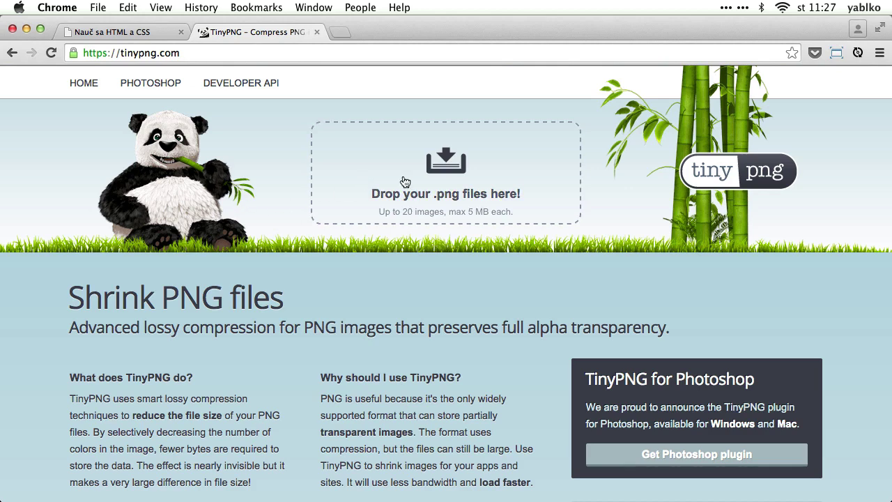
Compress jake.png with TinyPNG, and download the compressed version to view it in Preview.
drag(891, 230, 512, 159)
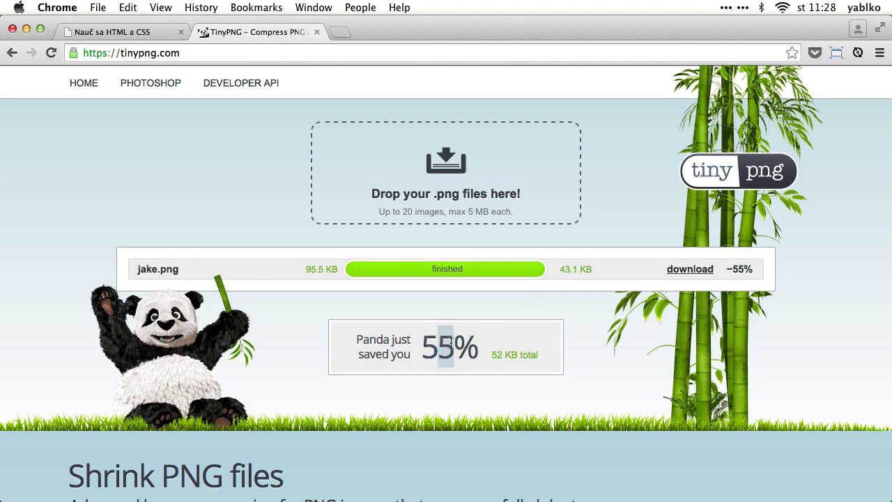
scroll(472, 349, down, 3)
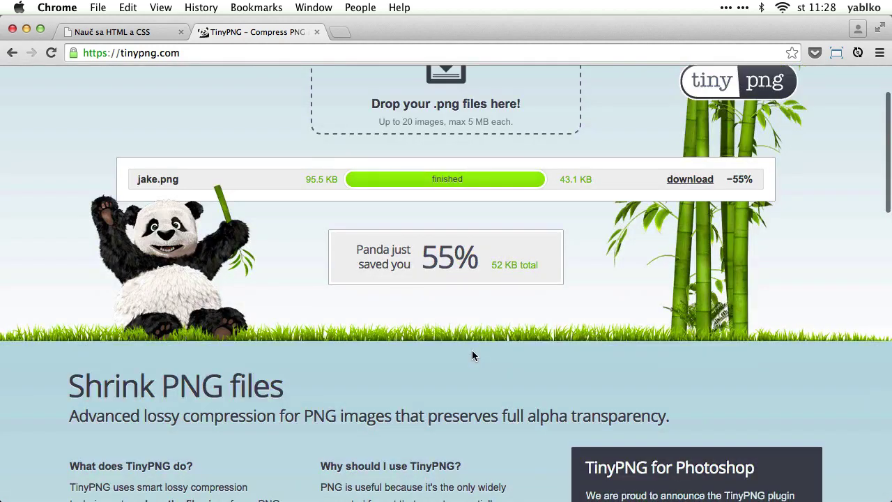
click(699, 180)
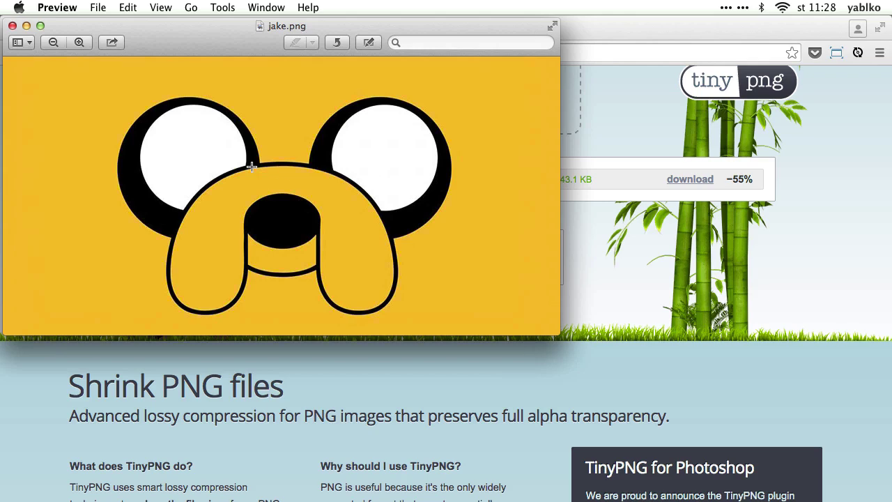
key(super+Tab)
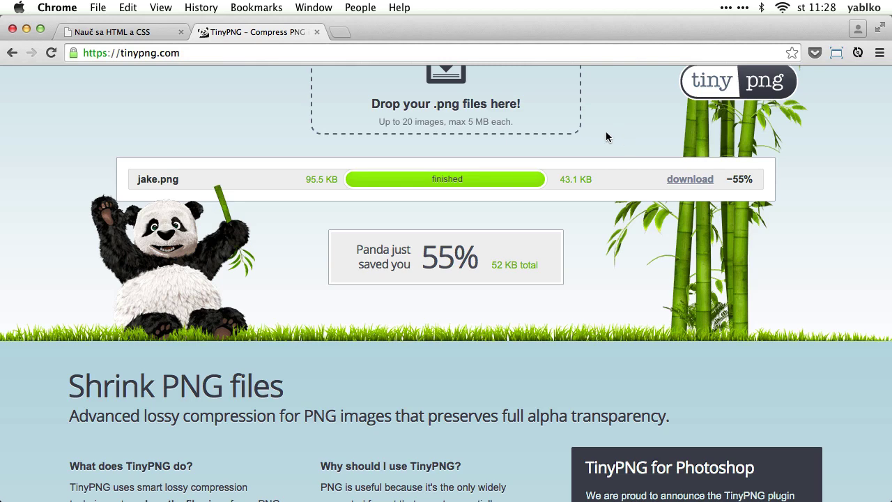
Check the local image gallery page and close the TinyPNG tab.
click(118, 31)
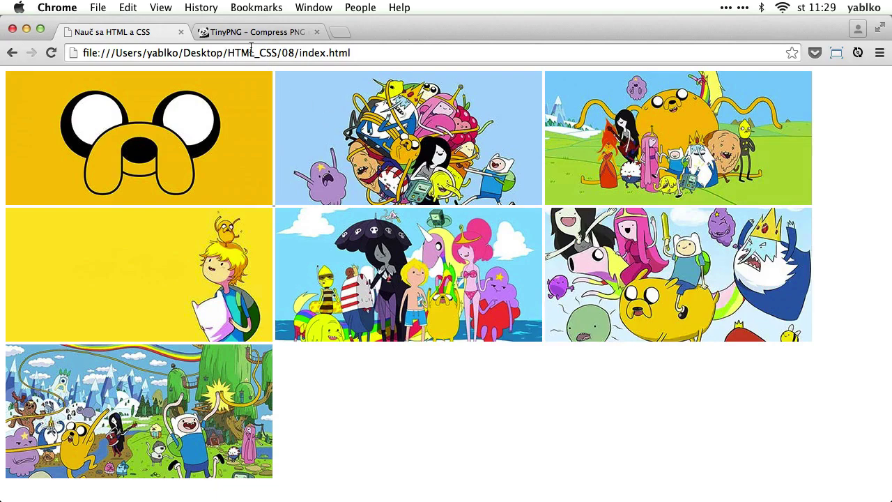
key(super+l)
key(ctrl+Tab)
key(super+w)
Search for imageoptim in a new tab, open the ImageOptim site in another tab and look through it.
key(super+t)
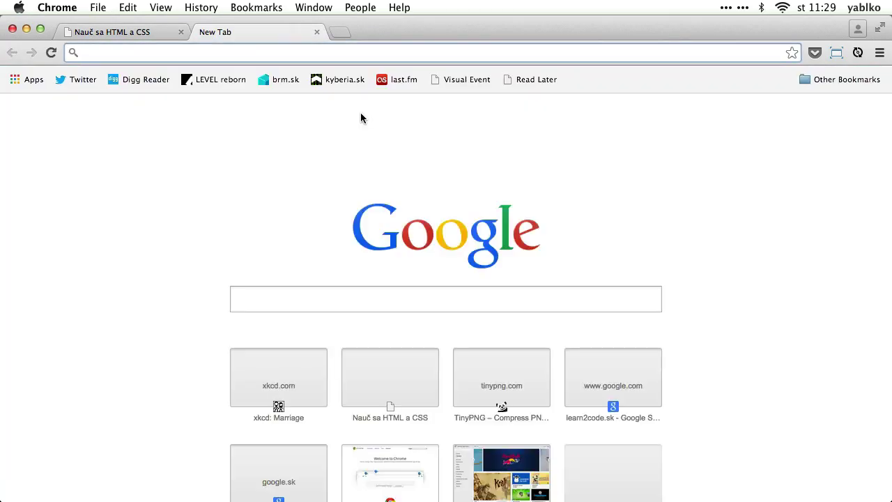
text(imageoptim)
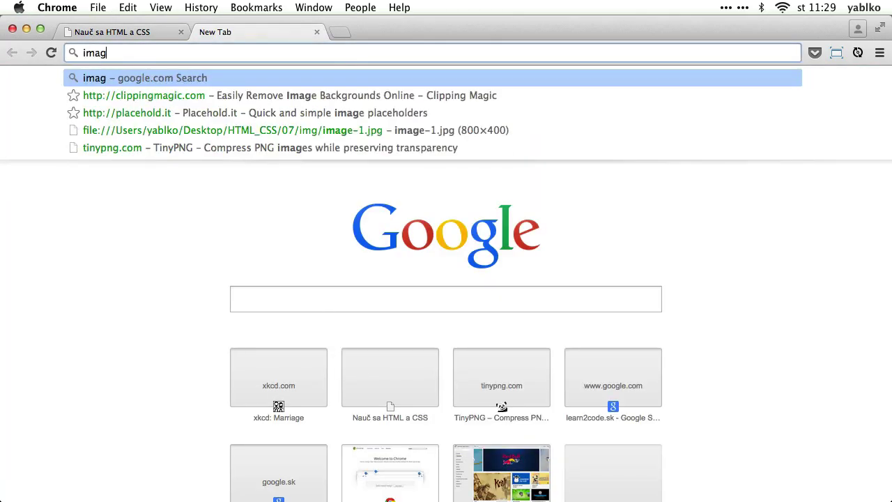
key(Return)
super+click(199, 192)
click(374, 32)
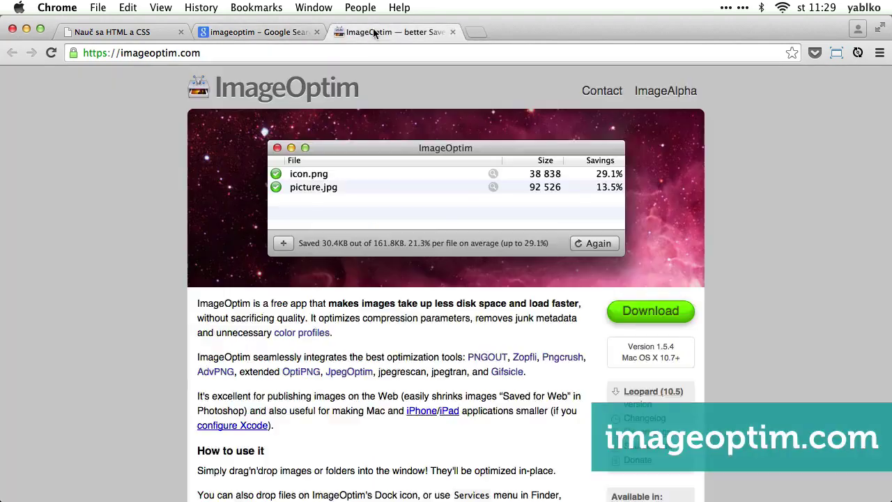
scroll(391, 241, down, 5)
scroll(391, 241, up, 5)
Open pnggauntlet.com in a new tab and look through the page.
key(super+t)
text(pnggauntlet.com)
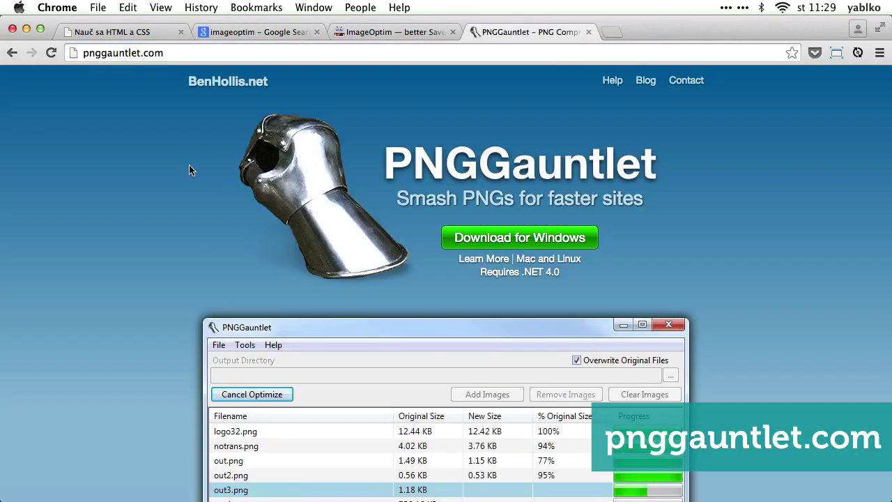
scroll(189, 167, down, 5)
scroll(190, 167, up, 5)
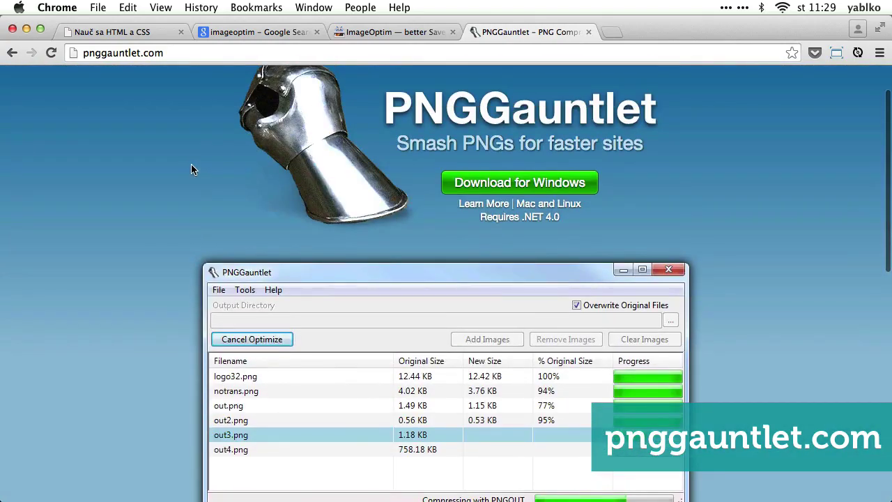
Close the PNG optimizer and search tabs, keeping only the local image gallery page open.
click(379, 32)
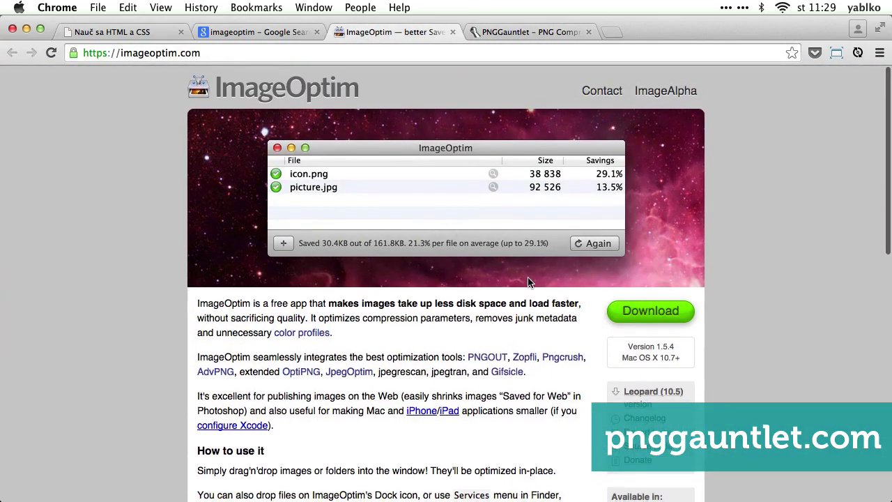
key(super+w)
key(super+w)
key(super+w)
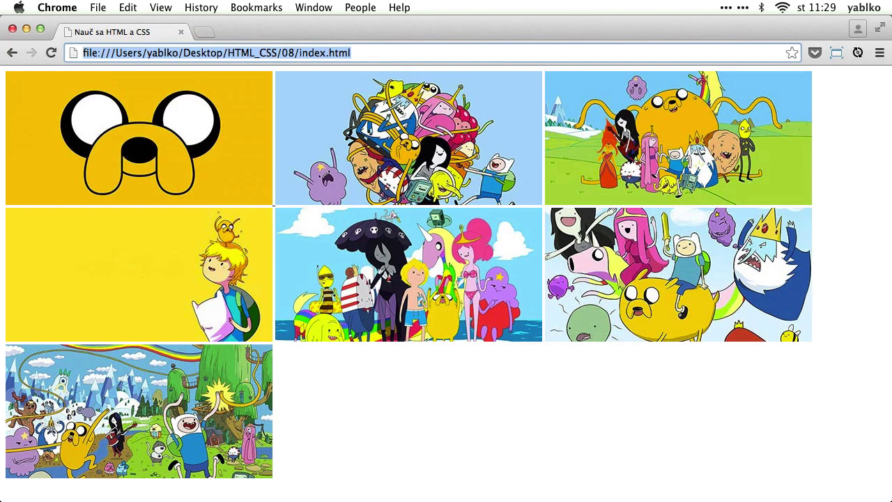
click(603, 403)
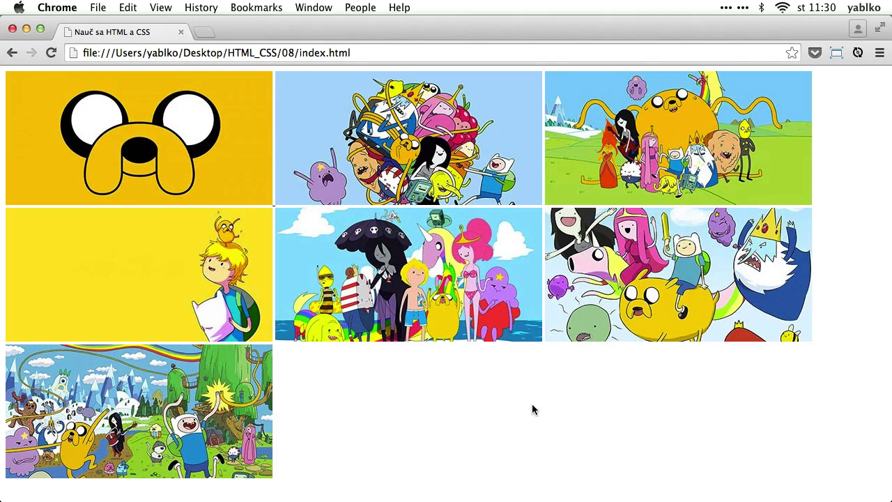
Search the web for svg in a new tab.
key(super+t)
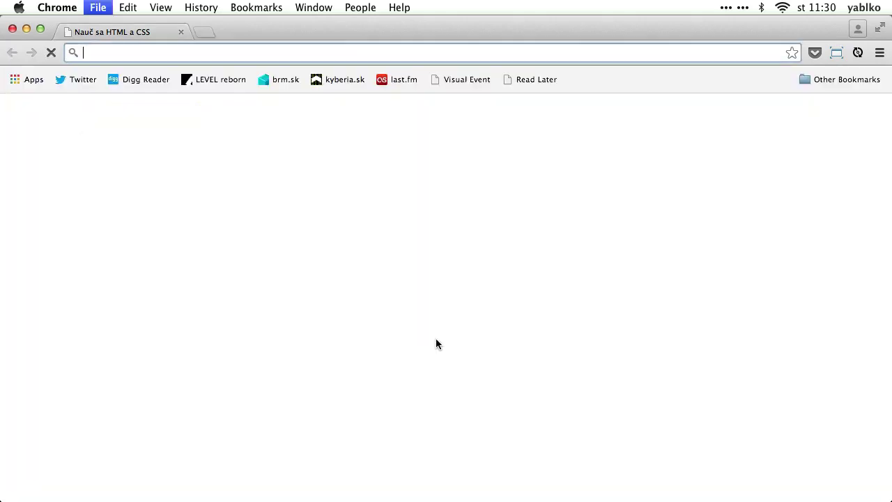
text(svg)
key(Return)
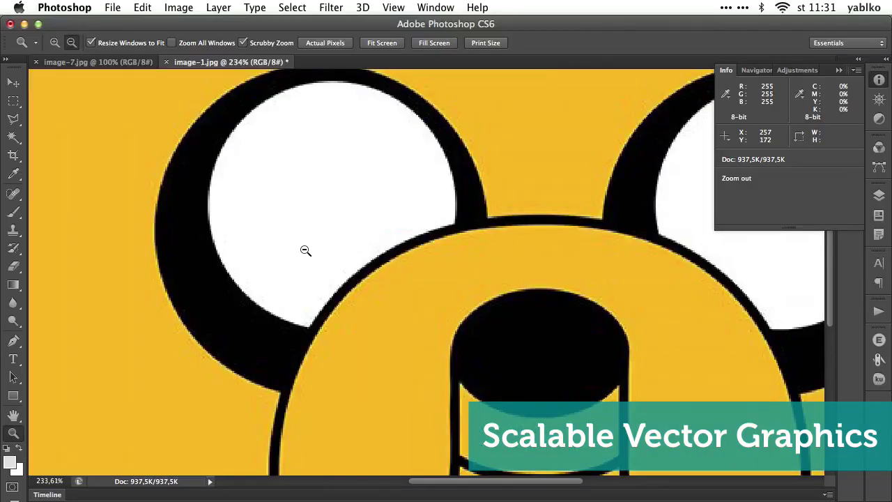
Magnify image-1.jpg in Photoshop to about 607% and examine the pixelated edges around the eye.
click(305, 248)
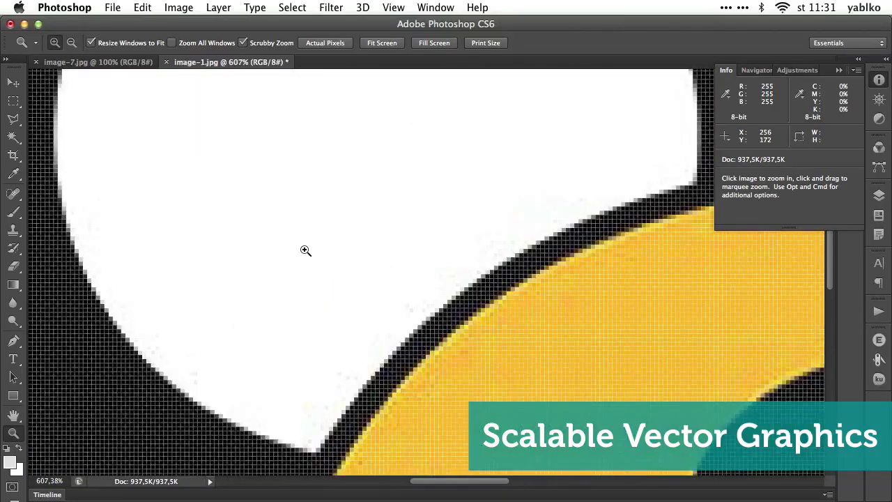
scroll(305, 249, down, 2)
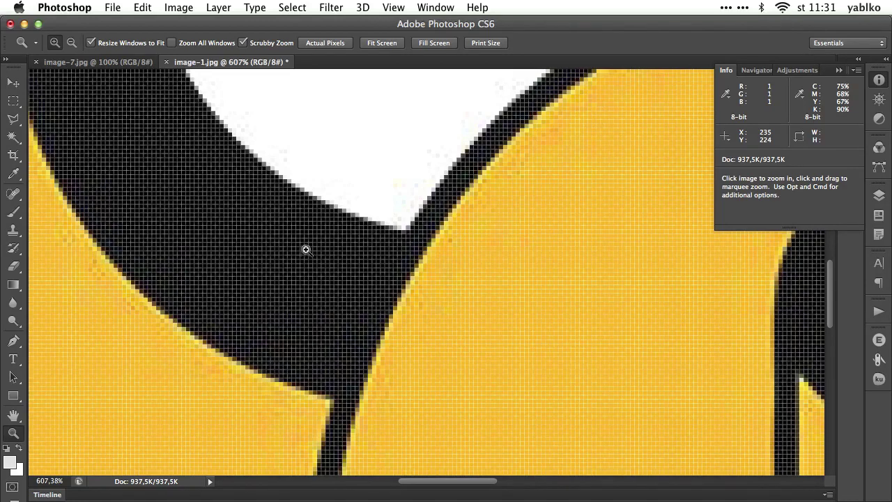
drag(438, 295, 439, 297)
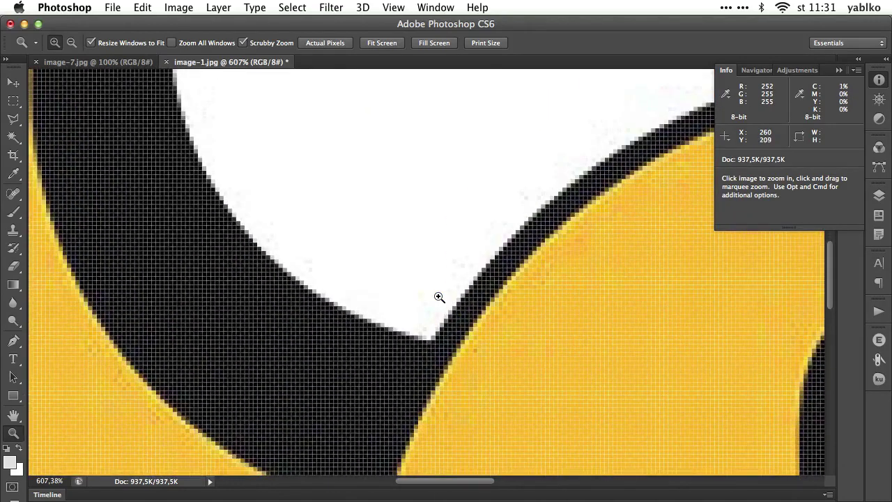
key(alt)
Open the Image Size settings for image-1.jpg, ready to edit the resolution, and move the dialog off the magnified area.
click(179, 8)
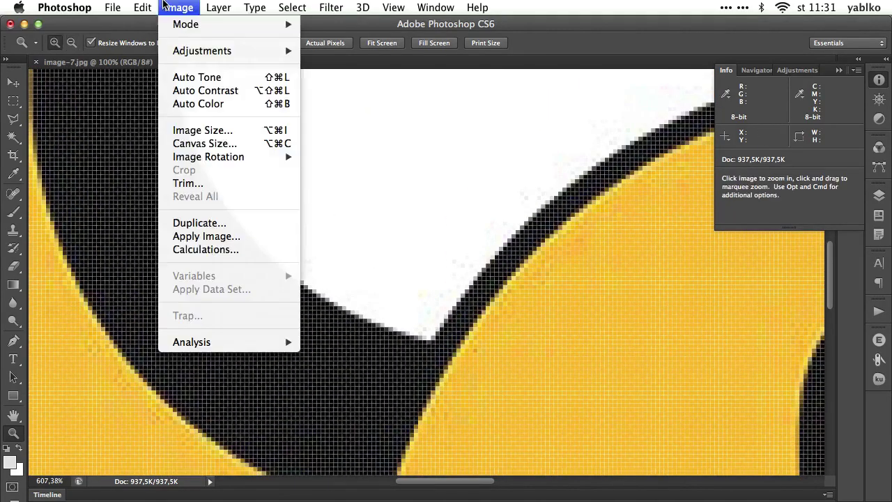
click(207, 129)
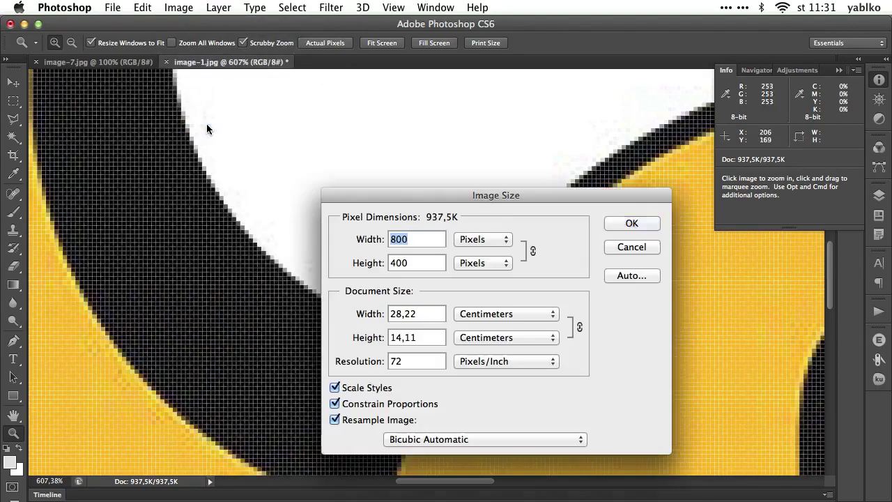
click(416, 361)
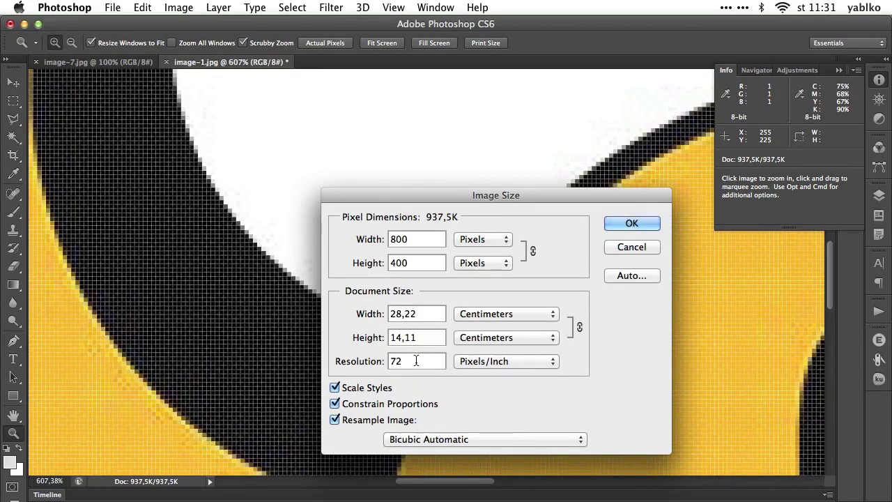
drag(420, 186, 376, 40)
key(alt)
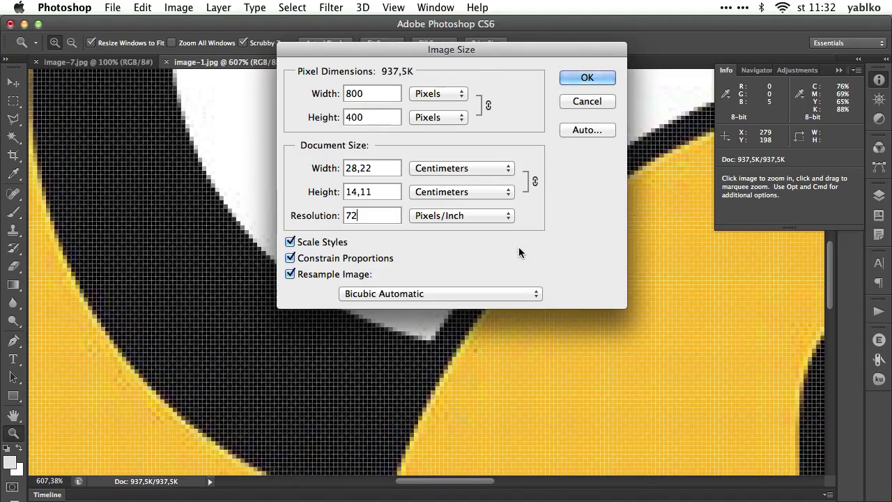
Try a resolution of 300 pixels/inch for image-1.jpg to compare the pixel dimensions, and undo the entry.
key(BackSpace)
key(BackSpace)
text(300)
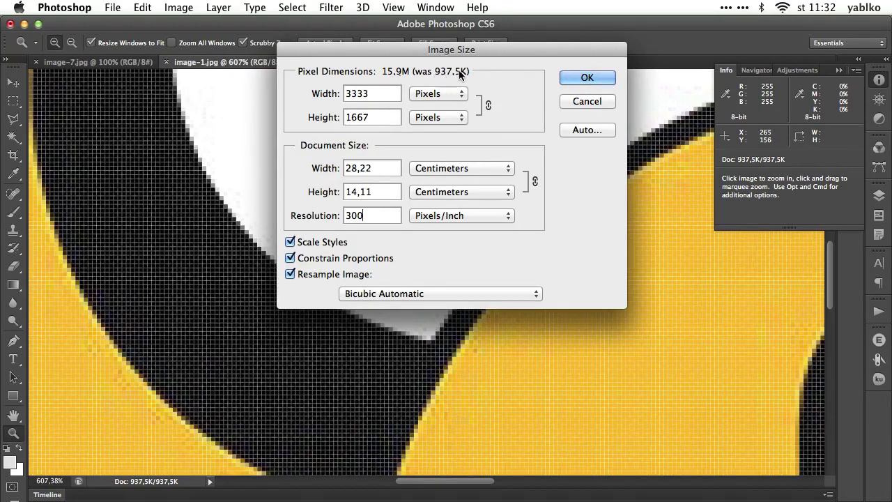
key(super+z)
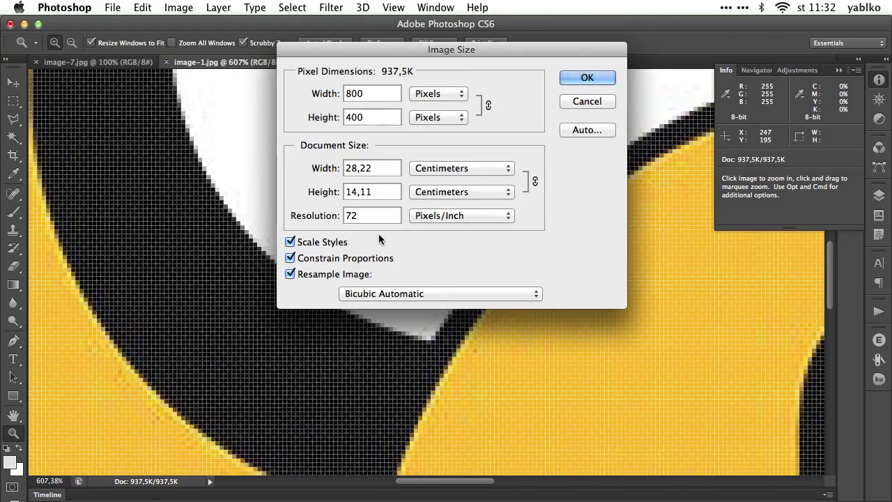
Set the resolution of image-1.jpg to 144 pixels/inch.
double_click(355, 216)
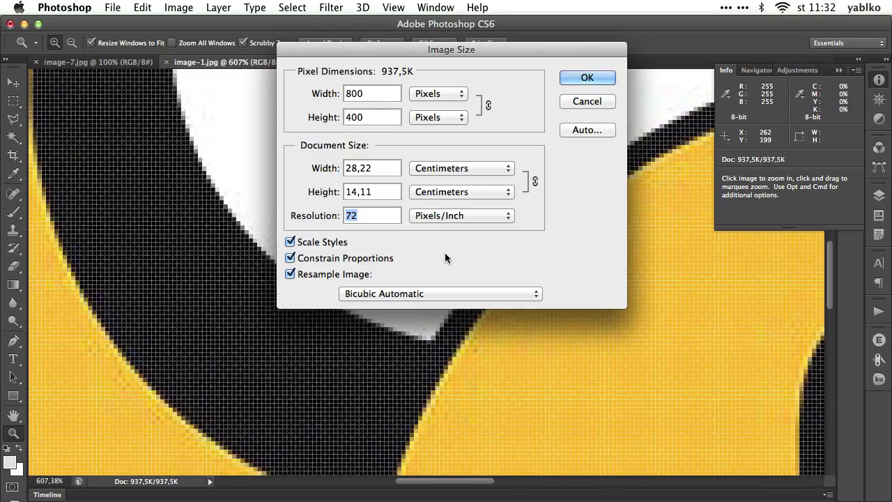
text(144)
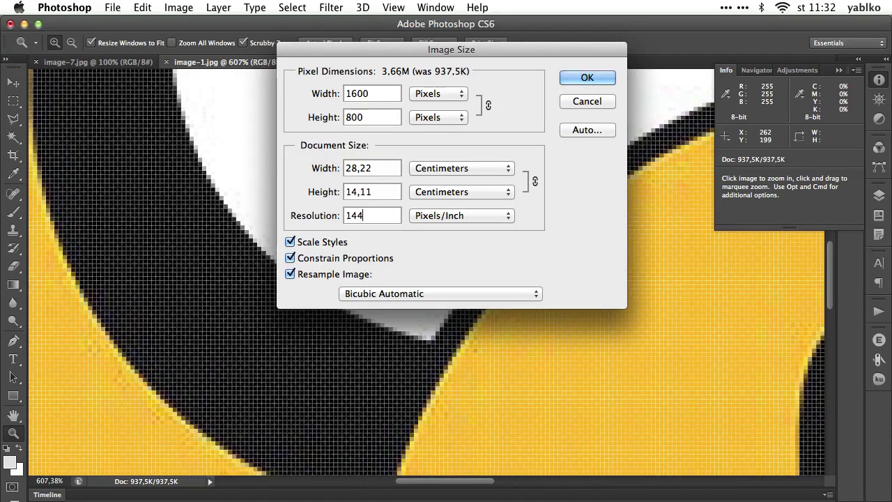
Clear the resolution value for image-1.jpg and cancel the Image Size changes.
key(BackSpace)
key(BackSpace)
key(BackSpace)
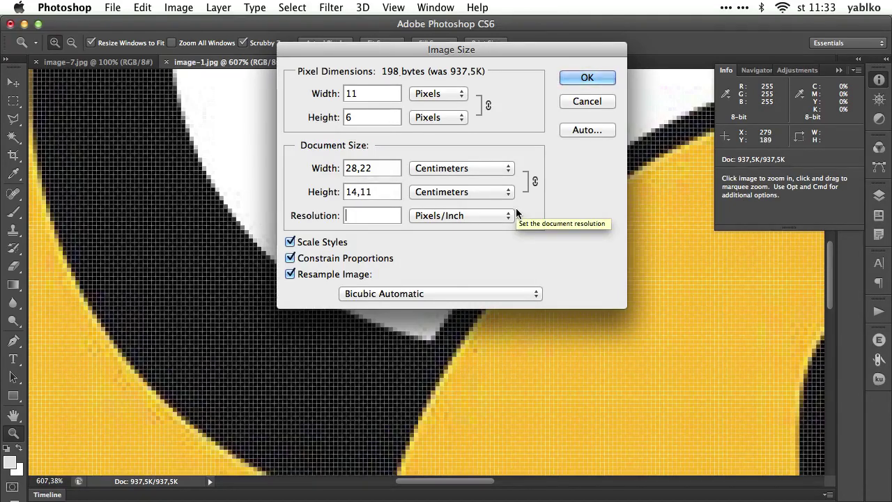
key(Escape)
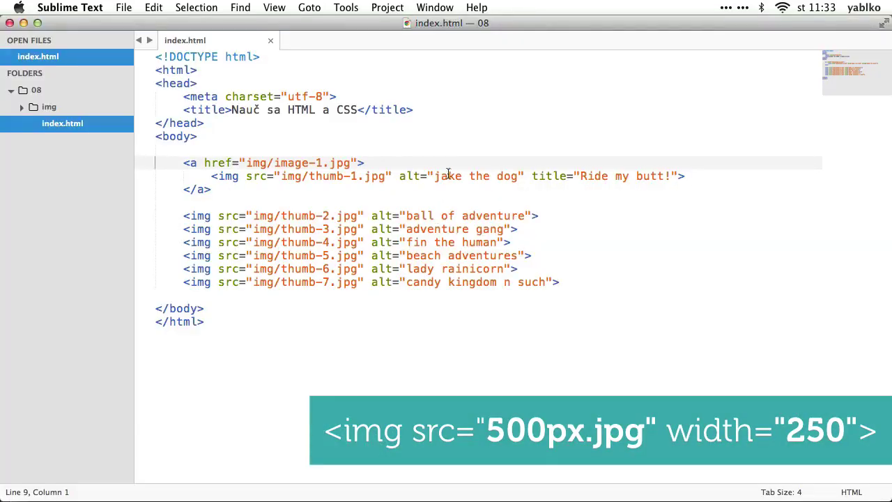
In index.html in Sublime Text, add width="383" before the alt attribute of the thumb-2.jpg image tag and select its source path.
click(372, 216)
text(widt)
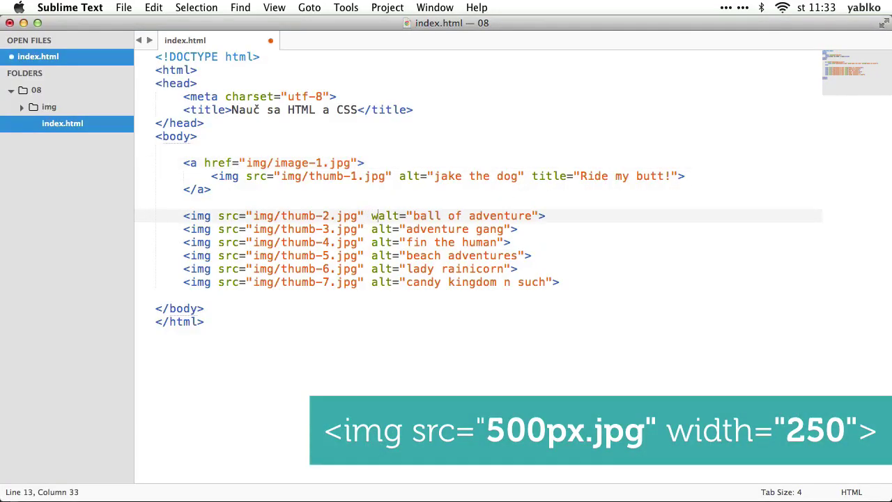
text(h="38")
key(Left)
text(="38)
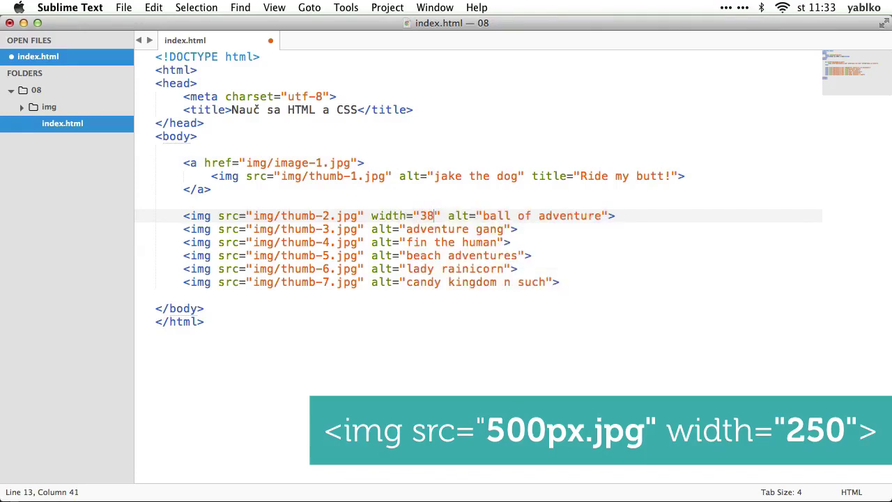
text(3)
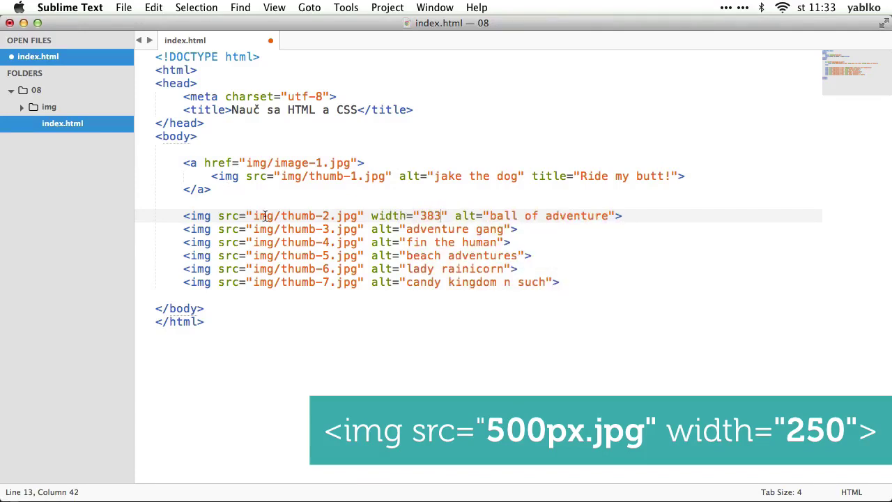
drag(254, 215, 357, 216)
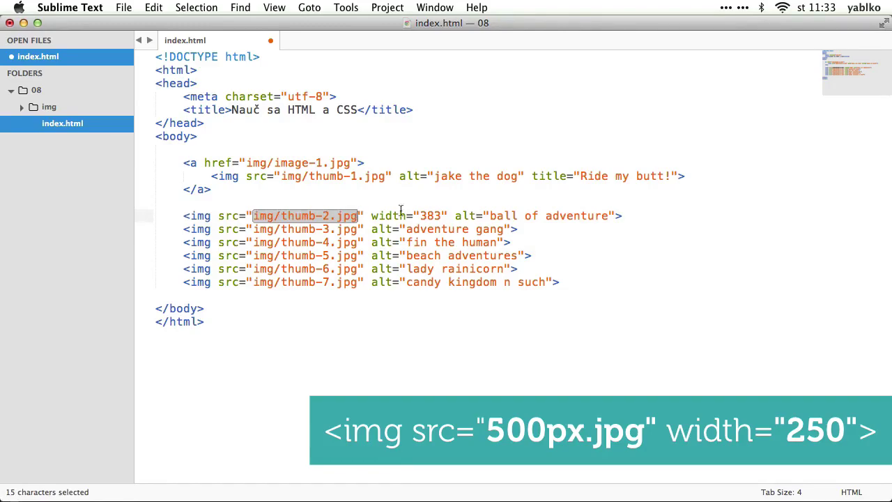